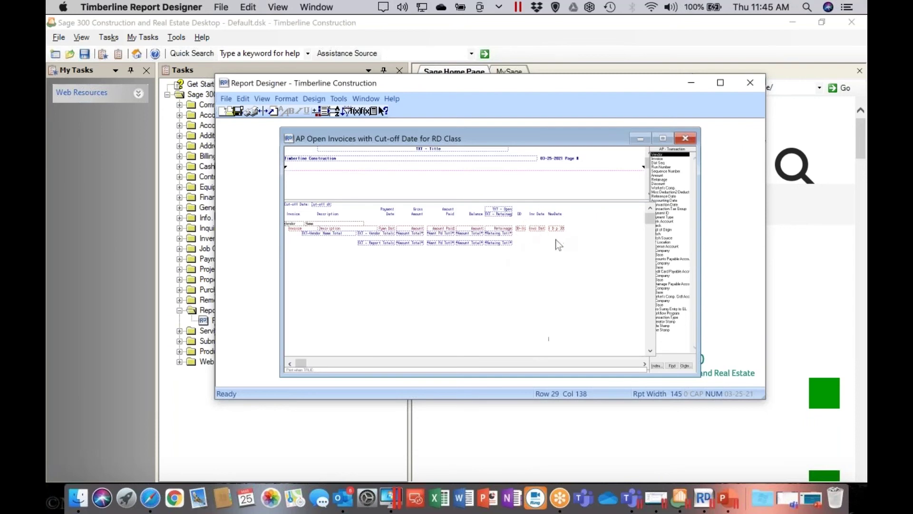
Step: Change the OD-Indicator design formula to return "X" when the Payment Date <= Overdue Date condition is false, keeping "OD" as the true result
{"action": "left_click", "coordinate": [518, 228]}
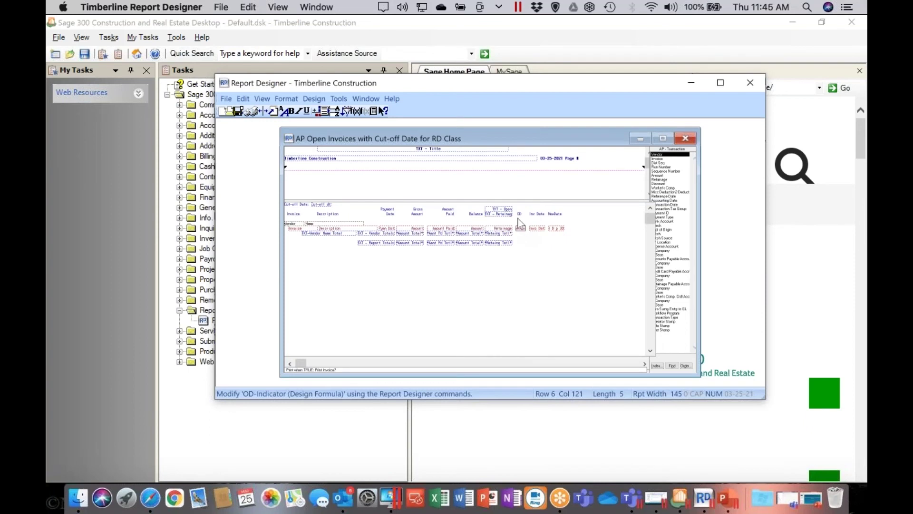
{"action": "left_click", "coordinate": [520, 229]}
{"action": "left_click", "coordinate": [335, 99]}
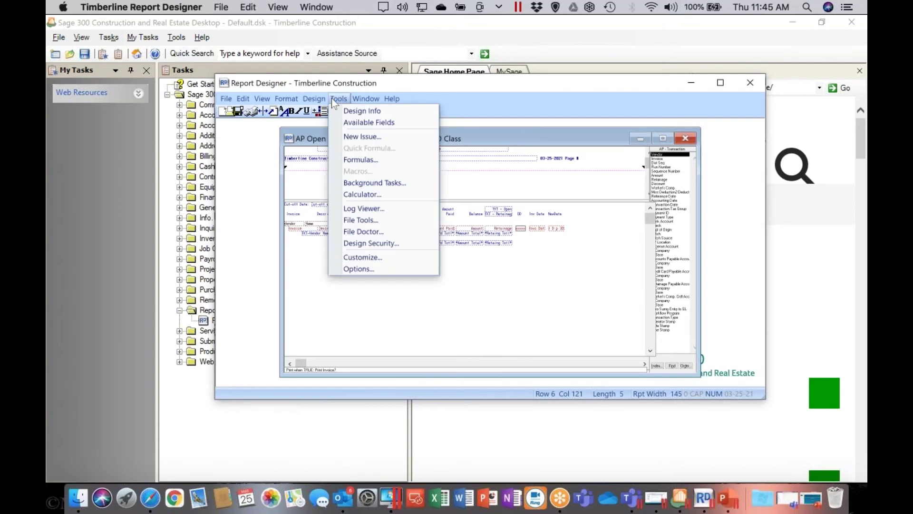
{"action": "left_click", "coordinate": [349, 161]}
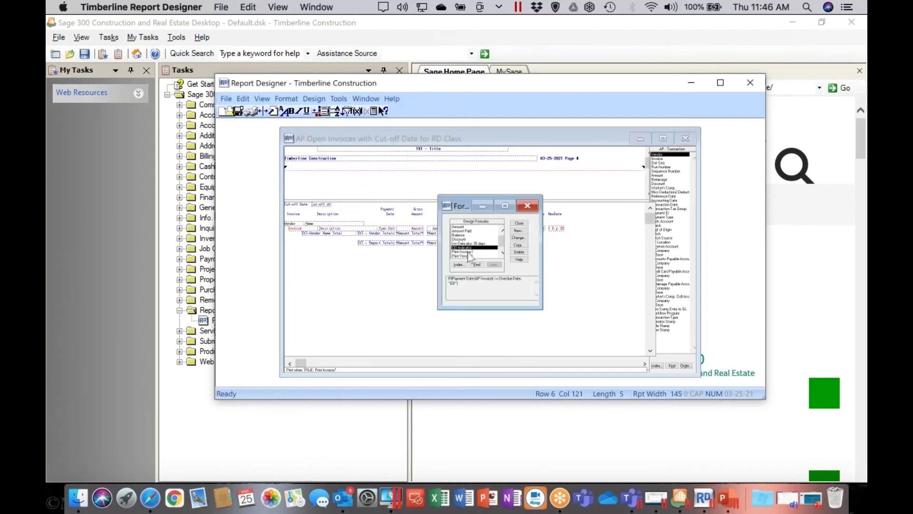
{"action": "double_click", "coordinate": [468, 248]}
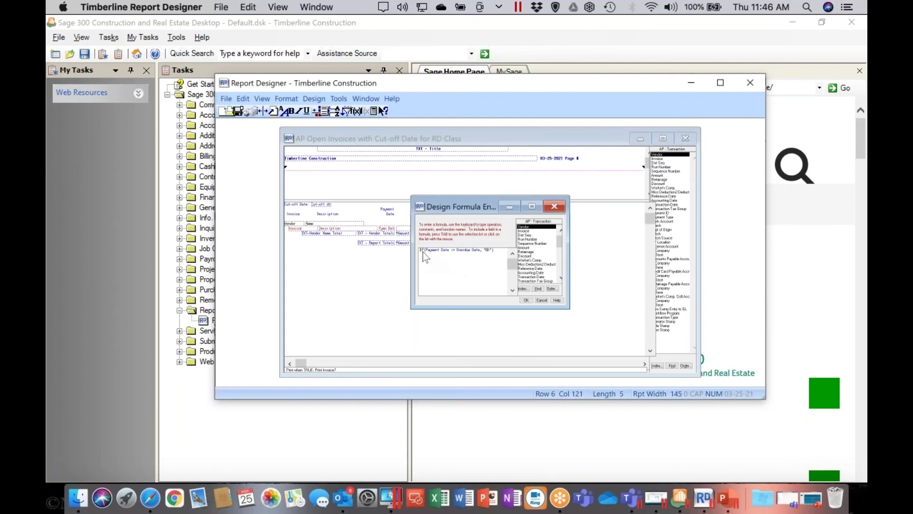
{"action": "left_click", "coordinate": [435, 252]}
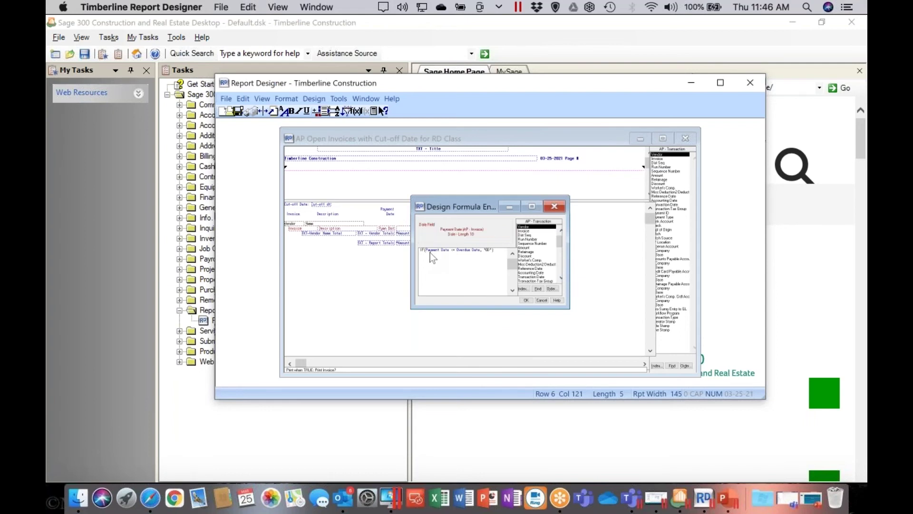
{"action": "left_click", "coordinate": [463, 251]}
{"action": "left_click", "coordinate": [491, 253]}
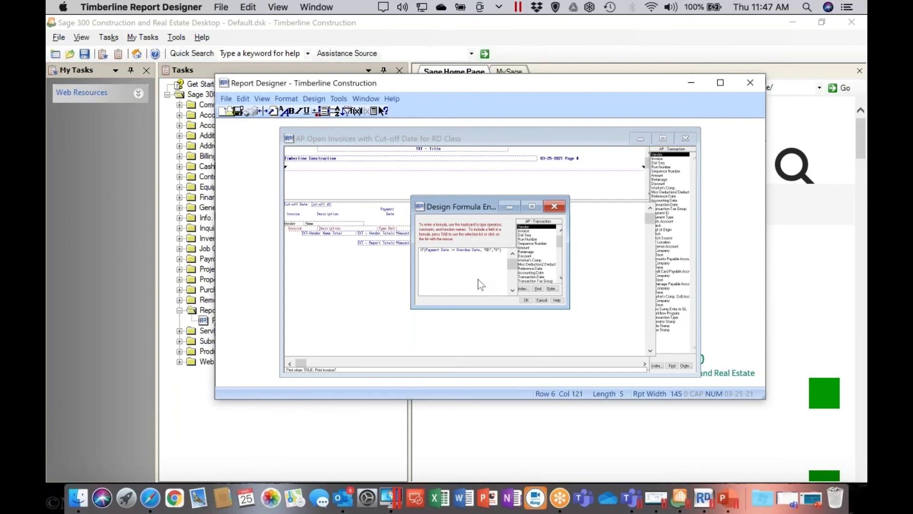
{"action": "left_click", "coordinate": [526, 301]}
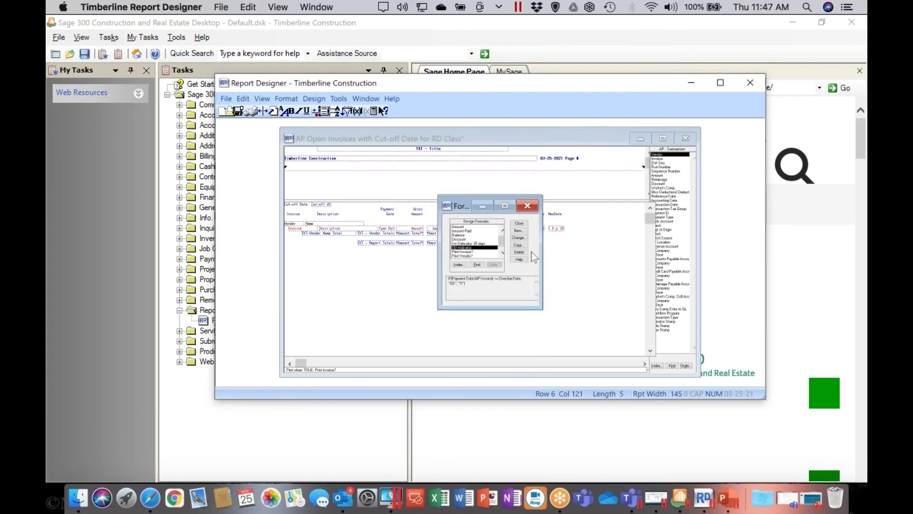
Step: Begin a new design formula with IF( followed by the Invoice Date field from the AP - Invoice record
{"action": "left_click", "coordinate": [519, 232]}
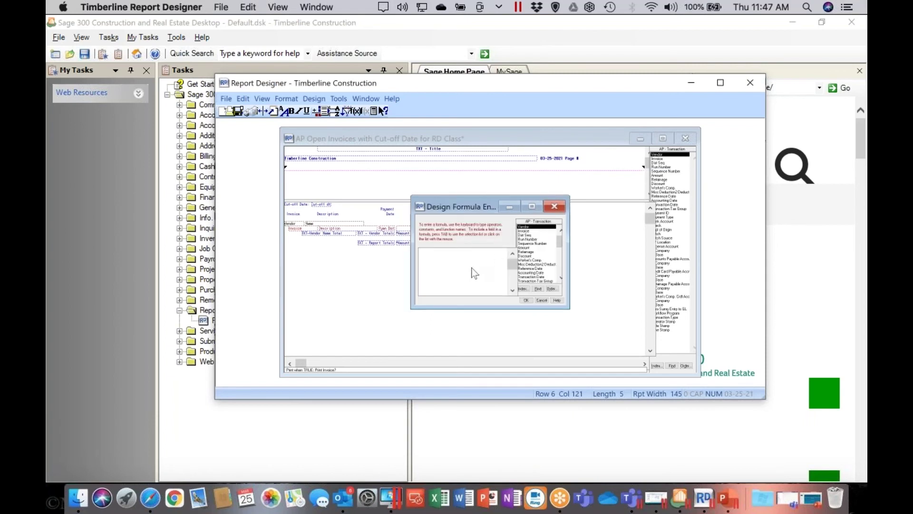
{"action": "type", "text": "IF("}
{"action": "left_click", "coordinate": [541, 221]}
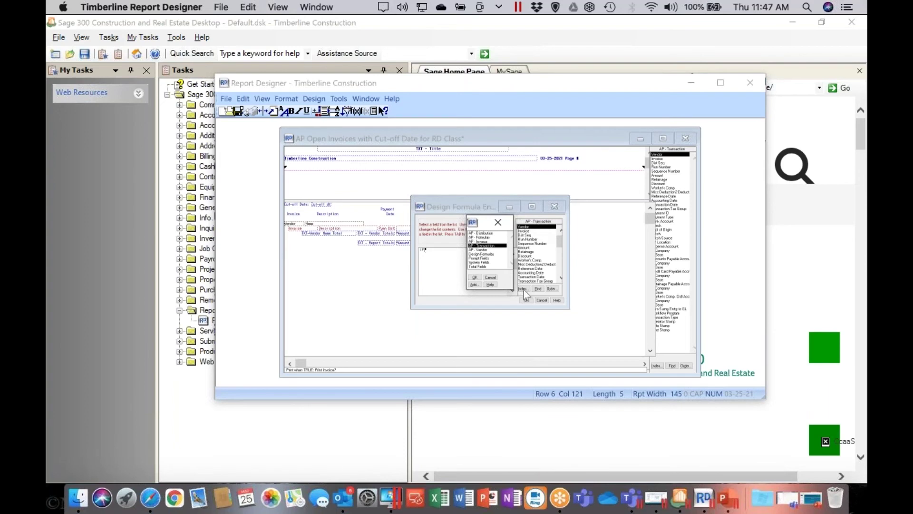
{"action": "left_click", "coordinate": [488, 241]}
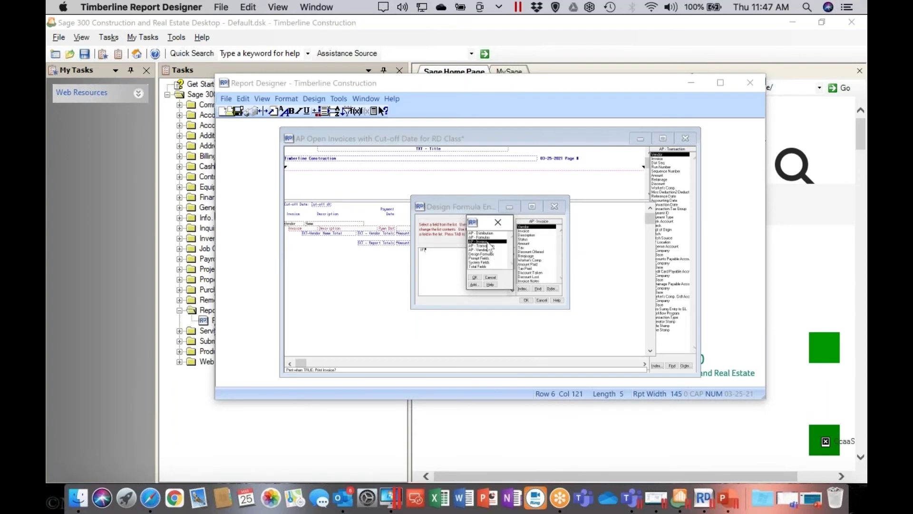
{"action": "left_click", "coordinate": [474, 278]}
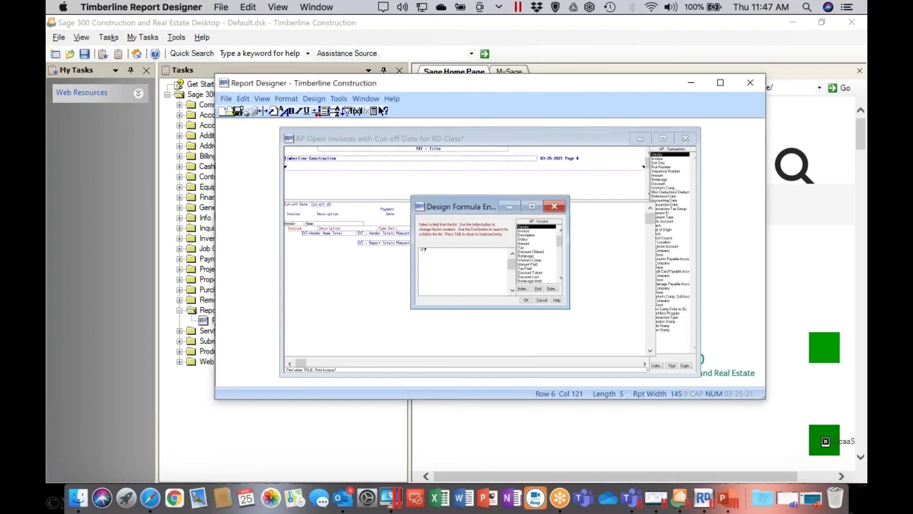
{"action": "left_click", "coordinate": [561, 279]}
{"action": "left_click", "coordinate": [560, 280]}
{"action": "left_click", "coordinate": [560, 280]}
{"action": "left_click", "coordinate": [561, 280]}
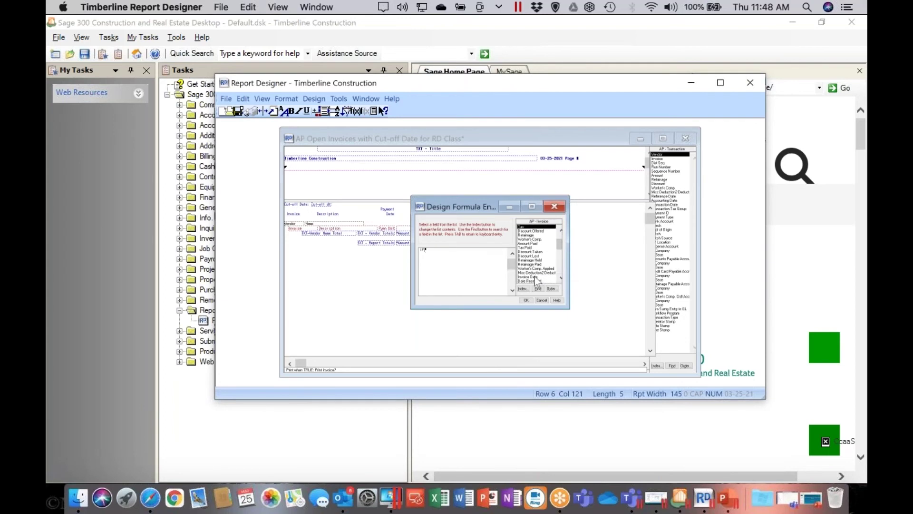
{"action": "left_click", "coordinate": [536, 278]}
{"action": "double_click", "coordinate": [536, 278]}
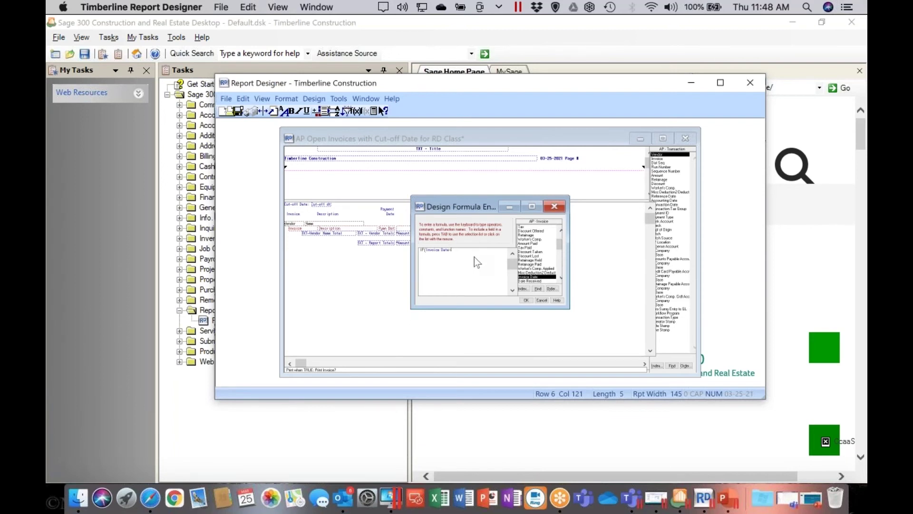
Step: Complete the new formula by comparing Invoice Date with the Overdue Date prompt field, returning "OD" if true and "X" otherwise
{"action": "left_click", "coordinate": [522, 222]}
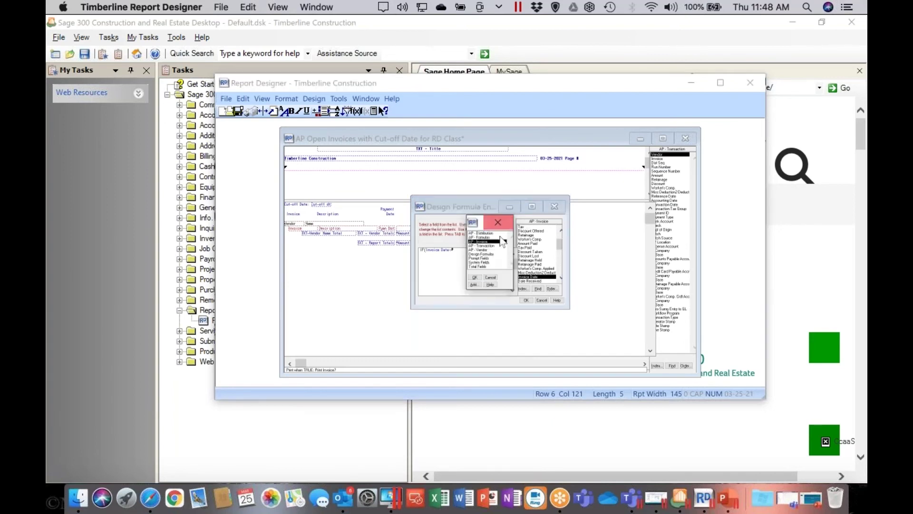
{"action": "left_click", "coordinate": [487, 259]}
{"action": "double_click", "coordinate": [488, 259]}
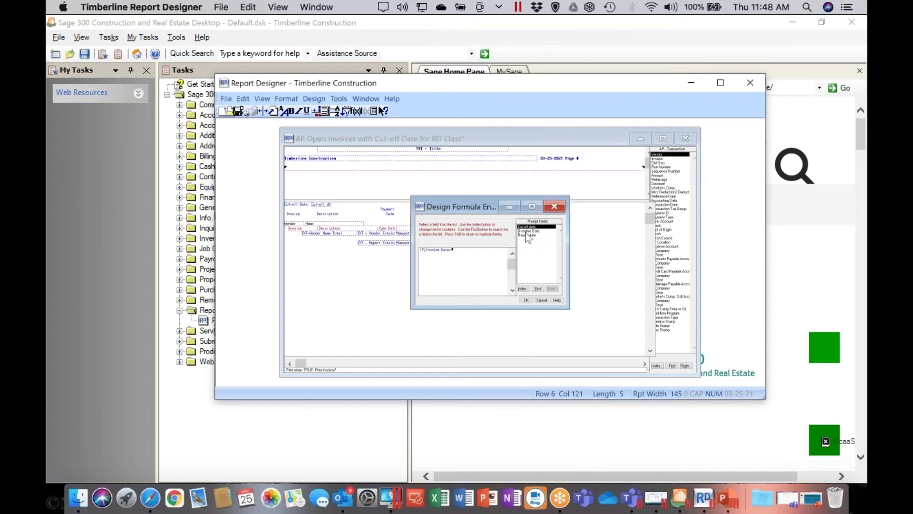
{"action": "left_click", "coordinate": [526, 233]}
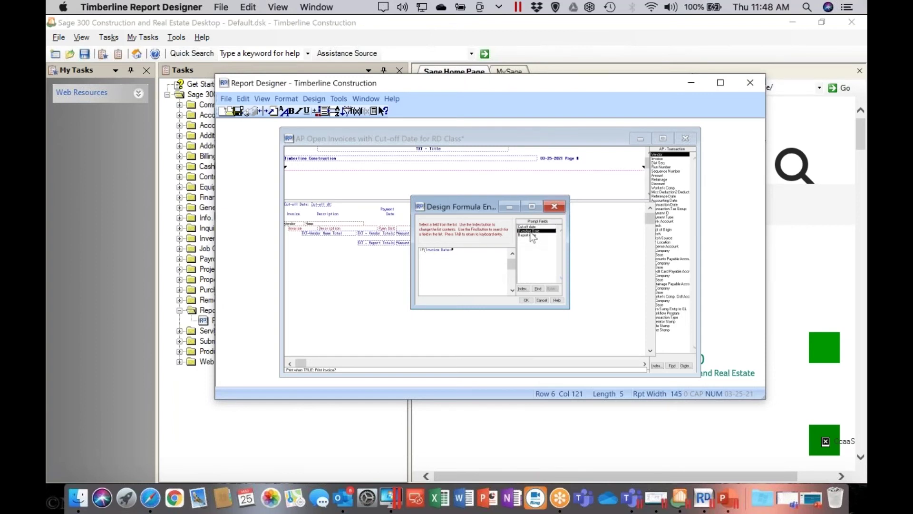
{"action": "double_click", "coordinate": [531, 232]}
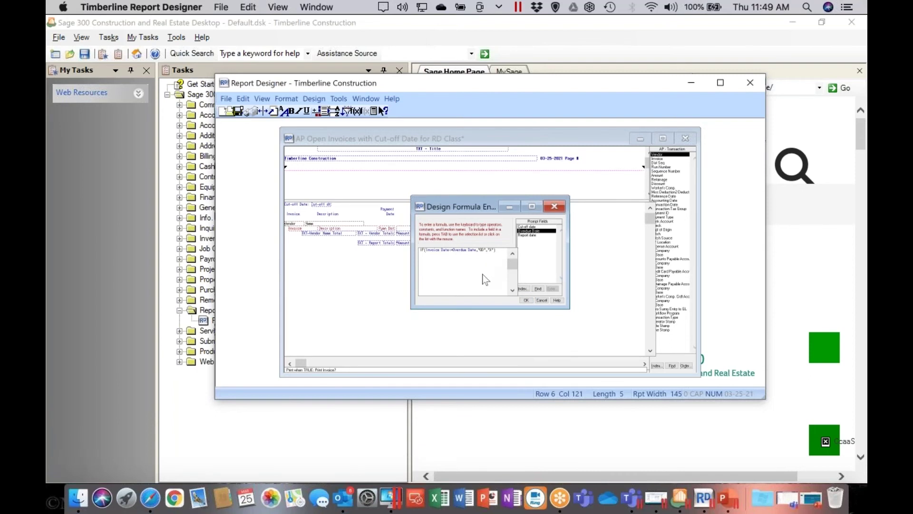
Step: Try to accept the new formula with the closing quotation mark after OD removed
{"action": "key", "text": "BackSpace"}
{"action": "key", "text": "BackSpace"}
{"action": "left_click", "coordinate": [525, 301]}
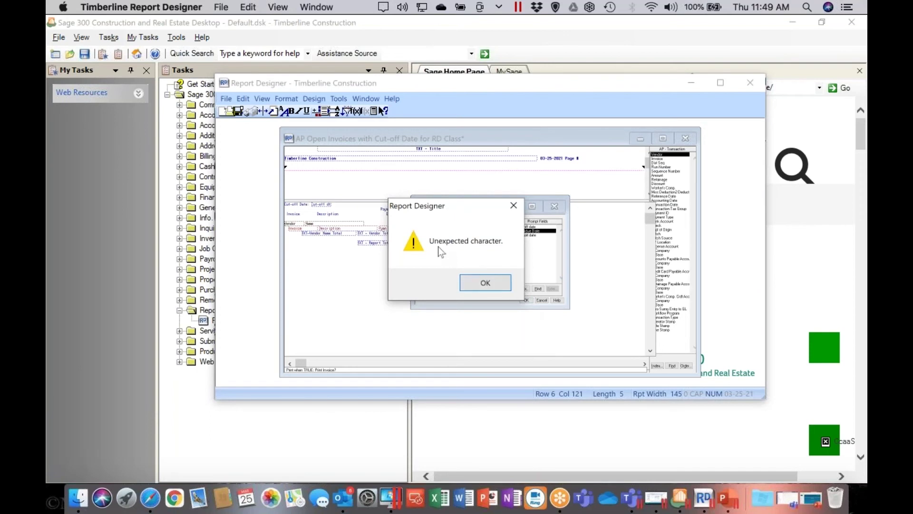
{"action": "left_click", "coordinate": [485, 284]}
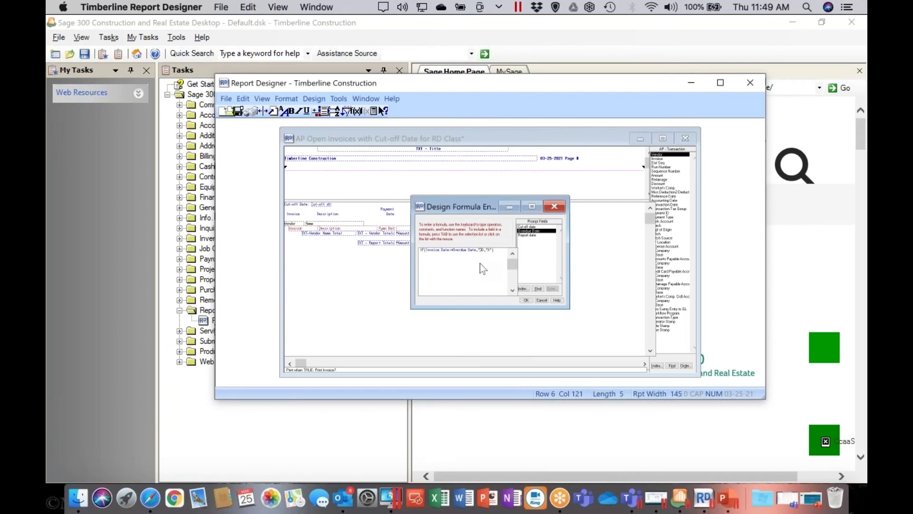
{"action": "left_click", "coordinate": [526, 300]}
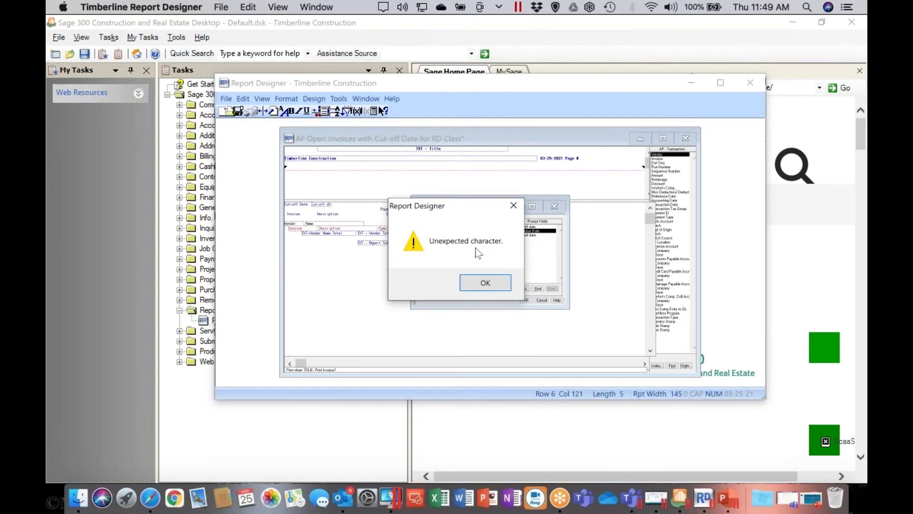
{"action": "left_click", "coordinate": [485, 284]}
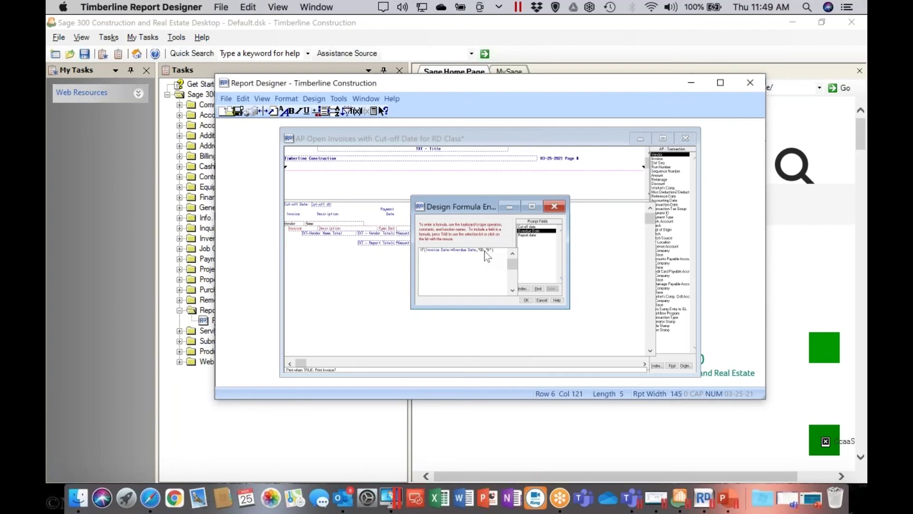
Step: Restore the closing quotation mark after OD, then discard the new formula without naming it
{"action": "type", "text": "\""}
{"action": "left_click", "coordinate": [526, 299]}
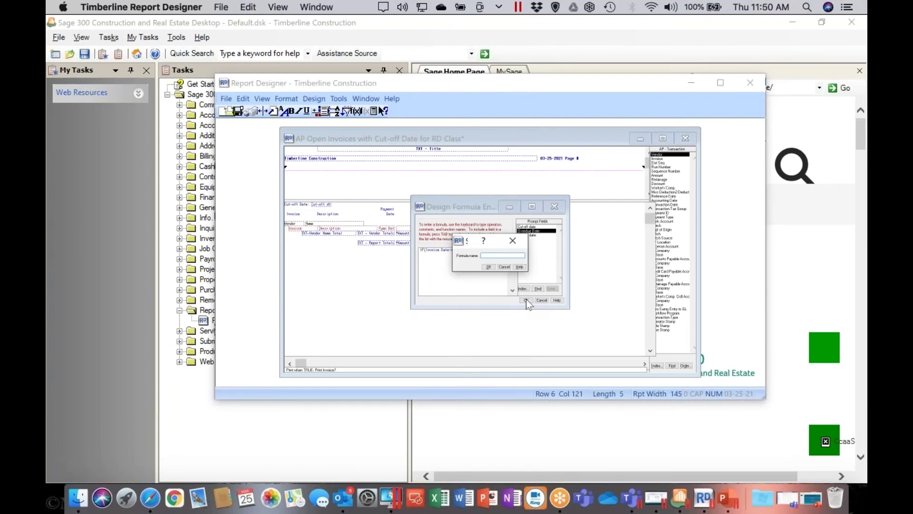
{"action": "left_click", "coordinate": [502, 267]}
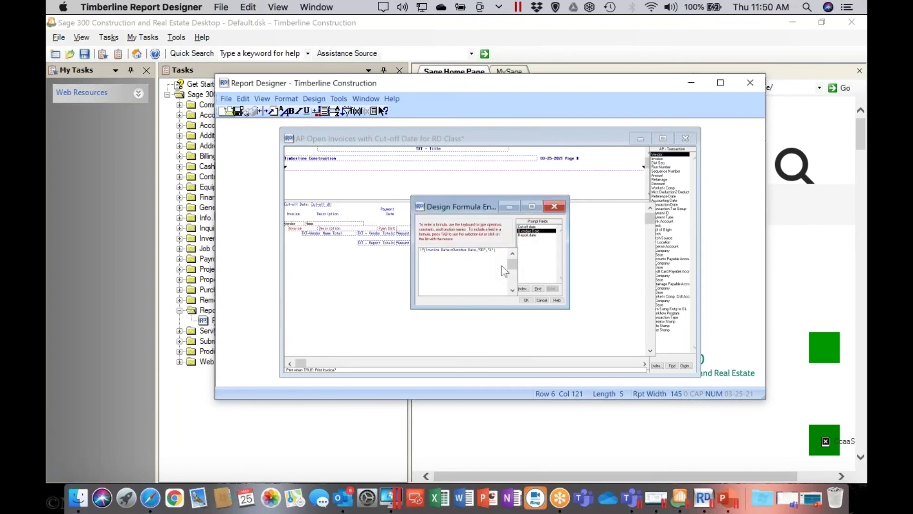
{"action": "left_click", "coordinate": [541, 299]}
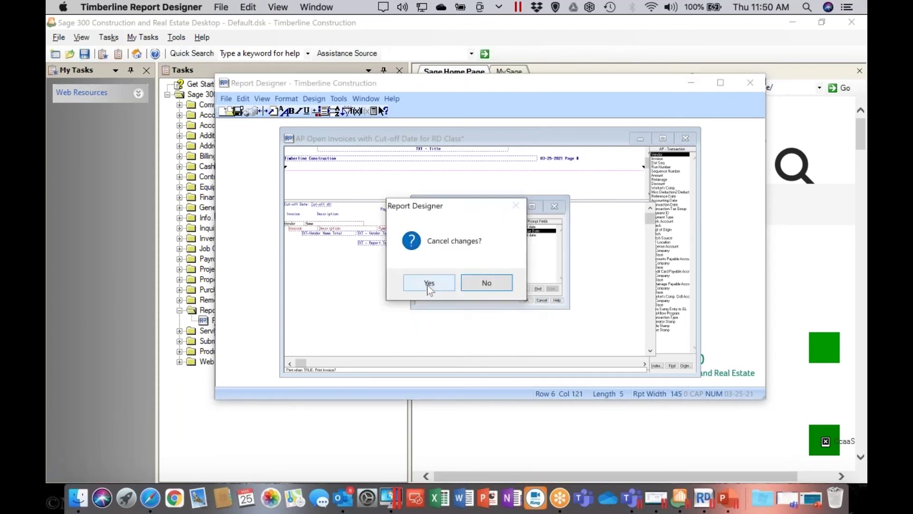
{"action": "left_click", "coordinate": [485, 281]}
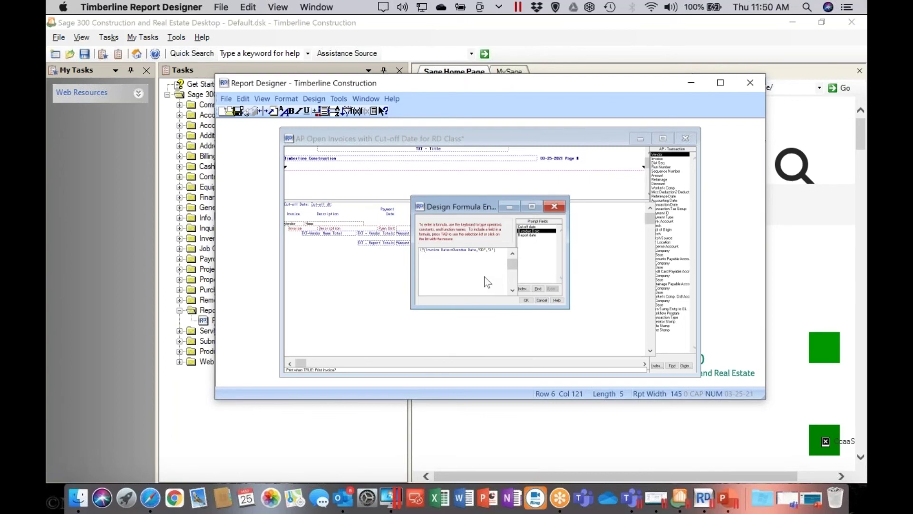
{"action": "left_click", "coordinate": [540, 301]}
{"action": "left_click", "coordinate": [428, 288]}
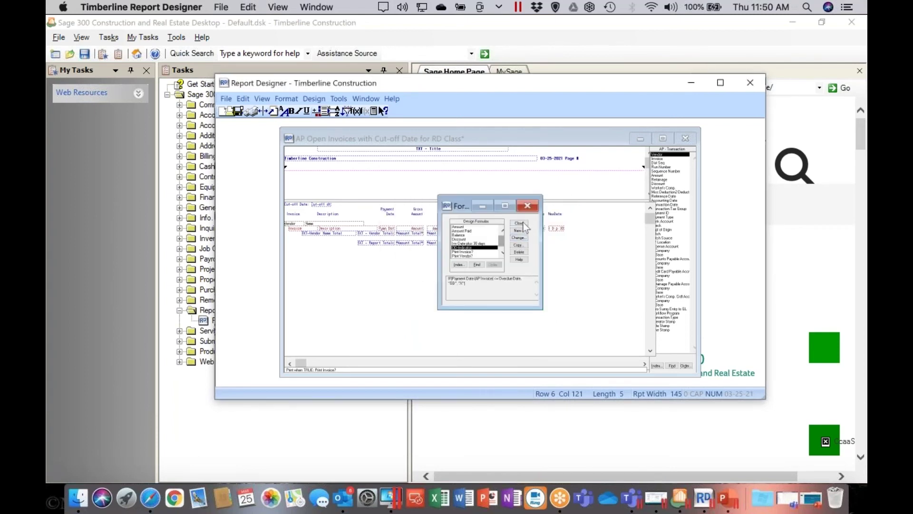
Step: Close the formula list and open a print preview of the report with the Overdue Date set to 033113
{"action": "left_click", "coordinate": [523, 222]}
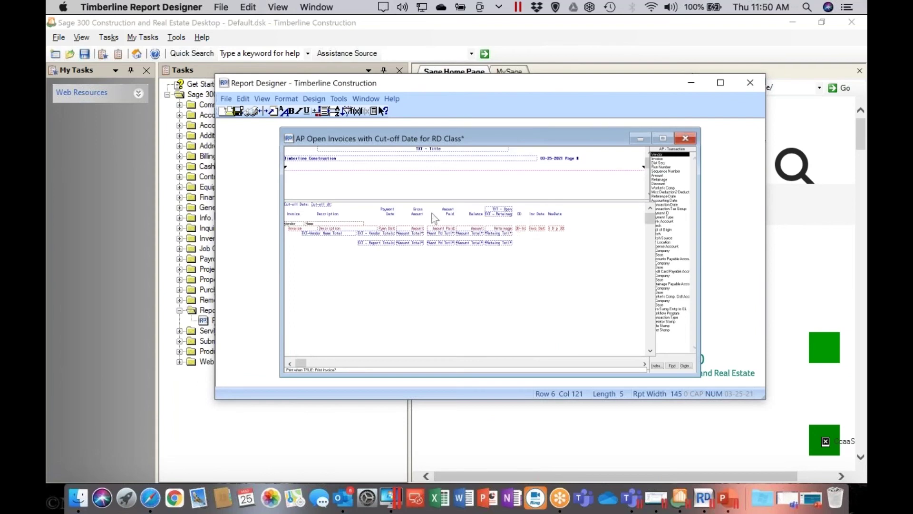
{"action": "left_click", "coordinate": [246, 113]}
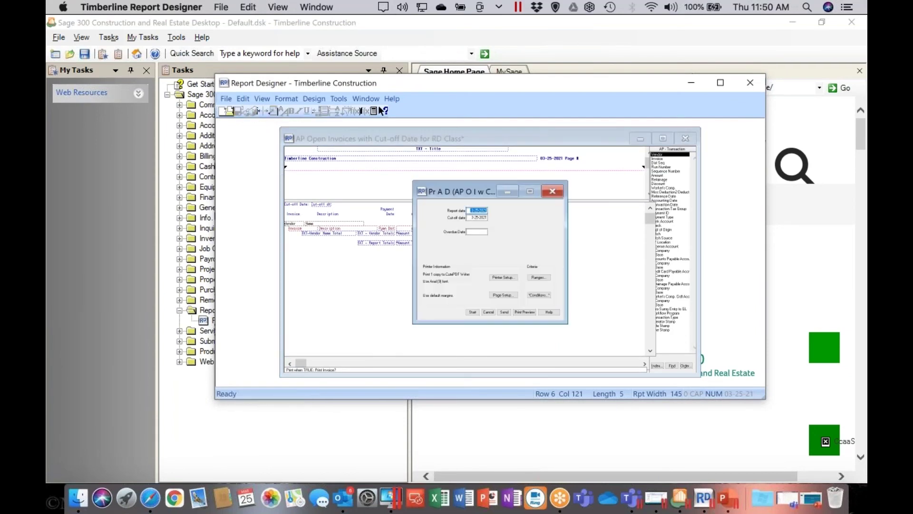
{"action": "left_click", "coordinate": [477, 232]}
{"action": "type", "text": "033113"}
{"action": "key", "text": "Tab"}
{"action": "left_click", "coordinate": [521, 312]}
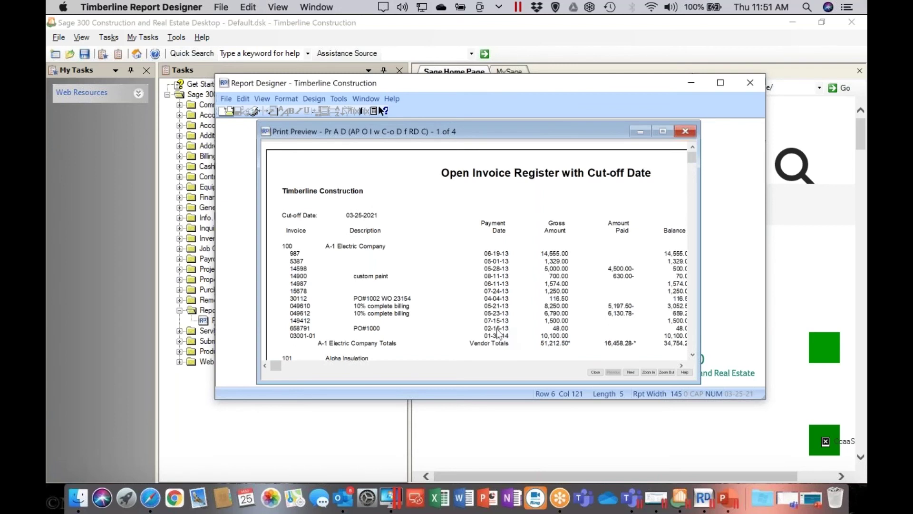
Step: Examine the OD column on the first preview page against the invoices' payment dates
{"action": "left_click", "coordinate": [682, 365]}
{"action": "left_click_drag", "start_coordinate": [683, 366], "coordinate": [683, 365]}
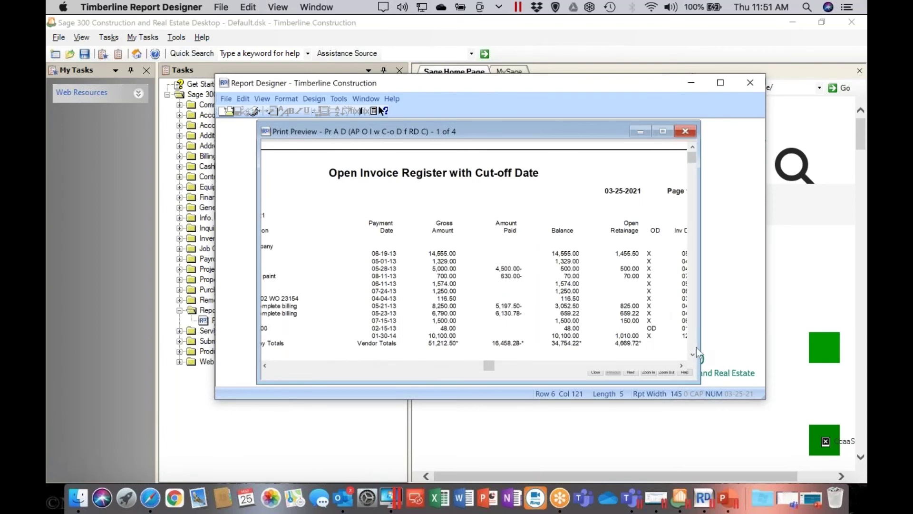
{"action": "scroll", "coordinate": [691, 357], "scroll_direction": "down", "scroll_amount": 5}
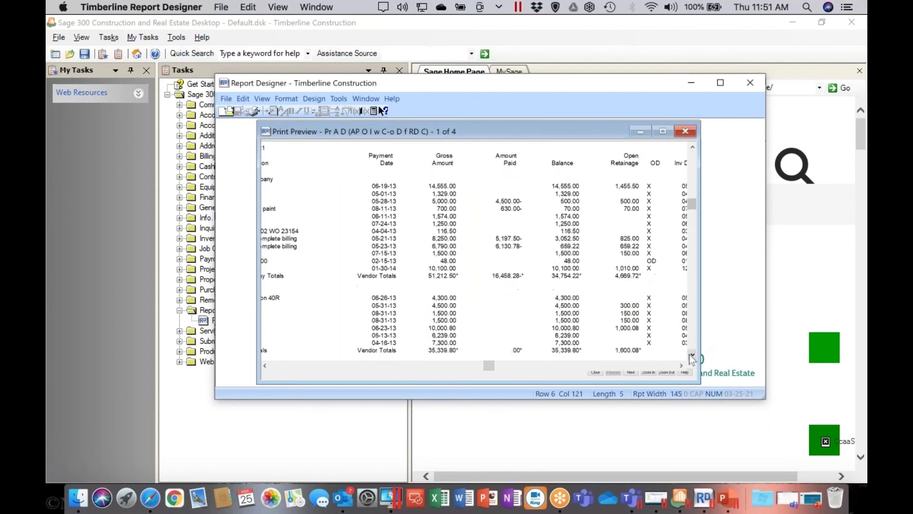
{"action": "scroll", "coordinate": [691, 357], "scroll_direction": "down", "scroll_amount": 6}
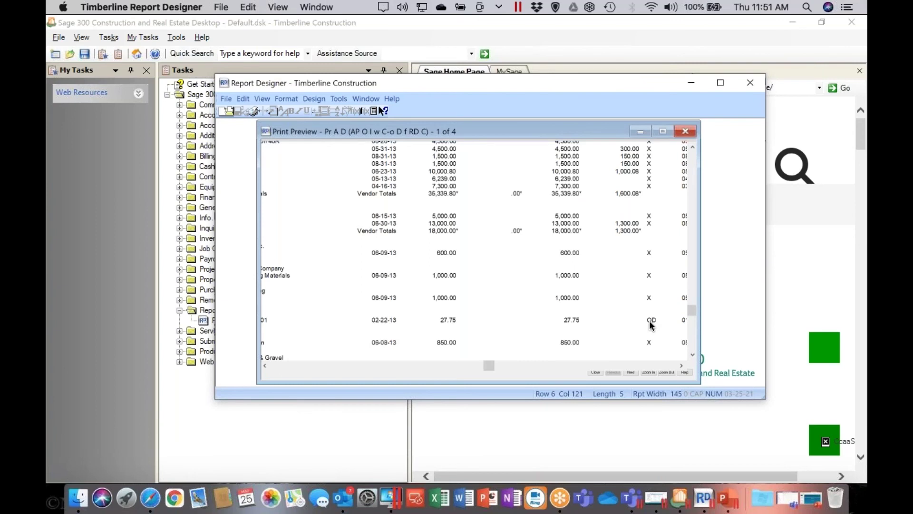
{"action": "left_click", "coordinate": [692, 357]}
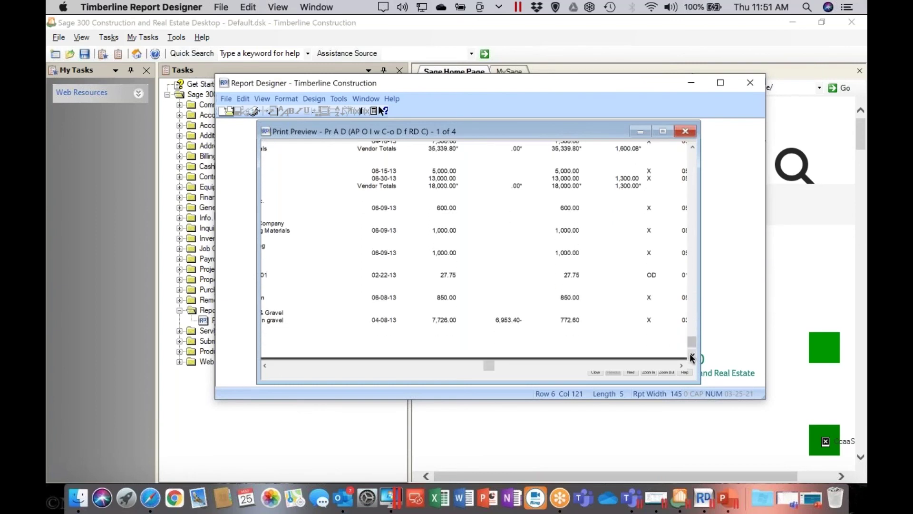
{"action": "left_click", "coordinate": [693, 148]}
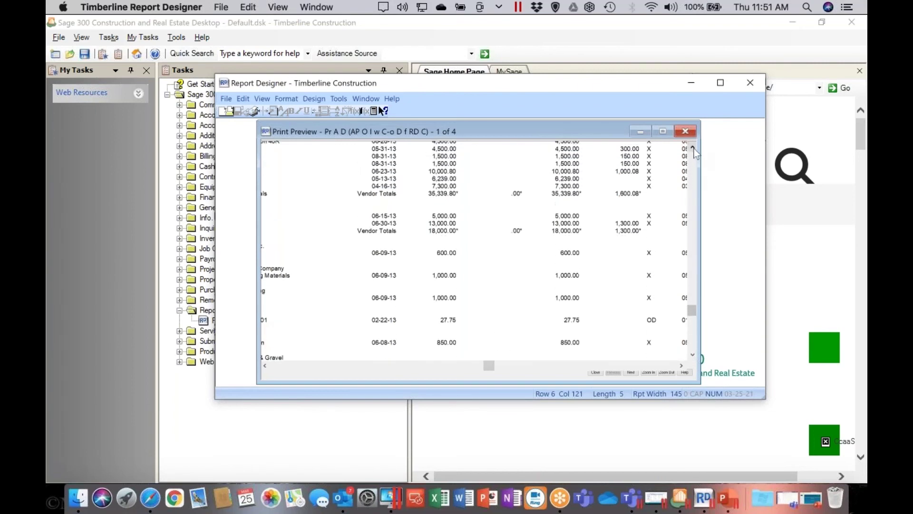
{"action": "left_click", "coordinate": [693, 149]}
{"action": "left_click", "coordinate": [693, 148]}
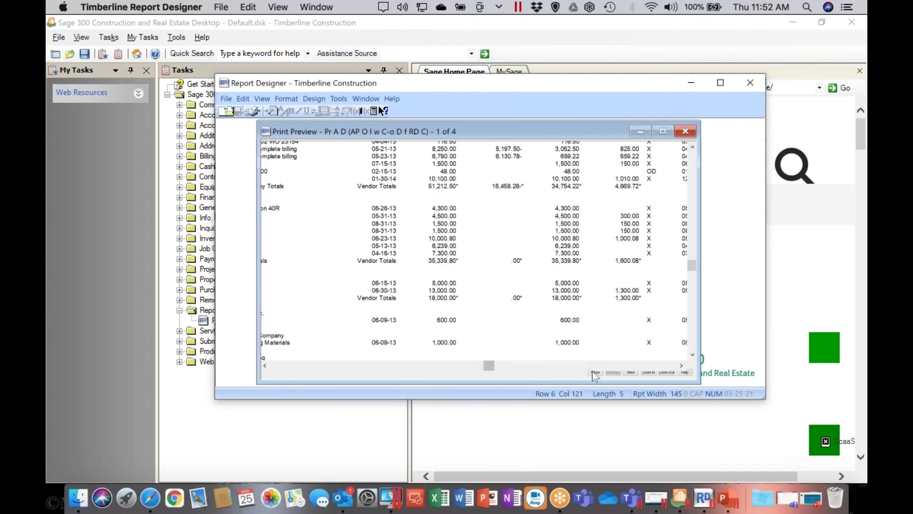
Step: Glance across the preview columns, close the print preview and cancel the print settings to return to the report design
{"action": "scroll", "coordinate": [594, 364], "scroll_direction": "right", "scroll_amount": 5}
{"action": "scroll", "coordinate": [593, 370], "scroll_direction": "left", "scroll_amount": 5}
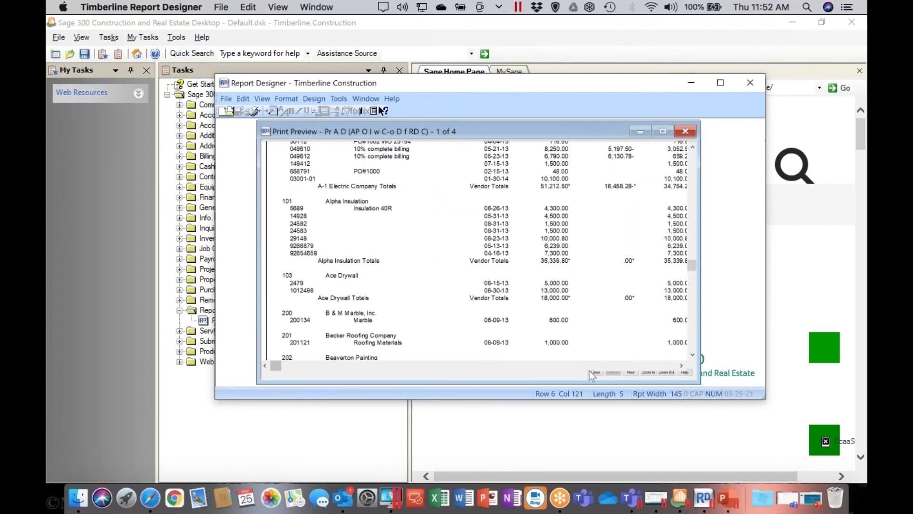
{"action": "left_click", "coordinate": [595, 373]}
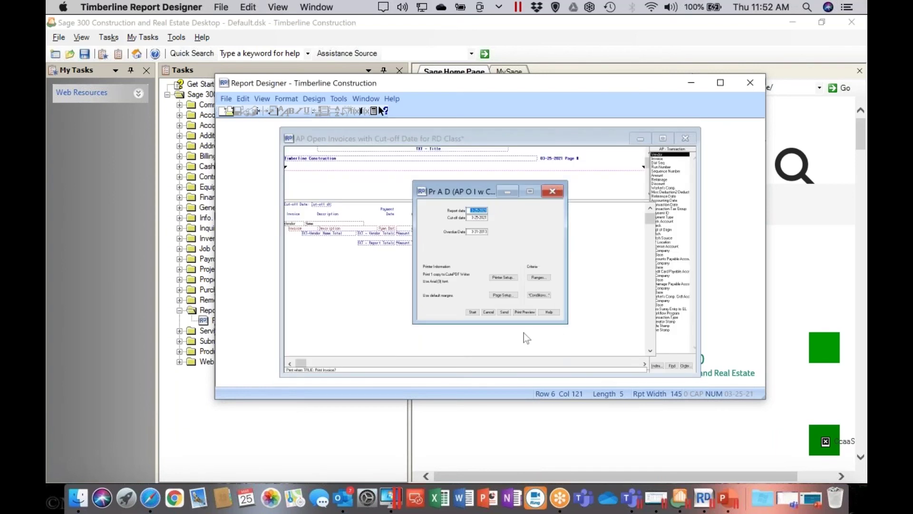
{"action": "left_click", "coordinate": [491, 312]}
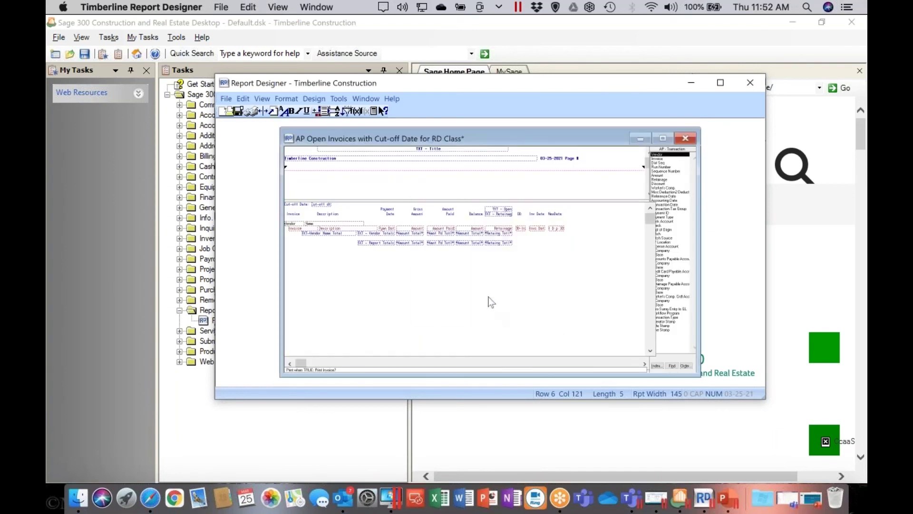
Step: Remove the X result from the OD-Indicator formula so it prints only "OD", accept it and close the formula list
{"action": "left_click", "coordinate": [521, 228]}
{"action": "left_click", "coordinate": [338, 98]}
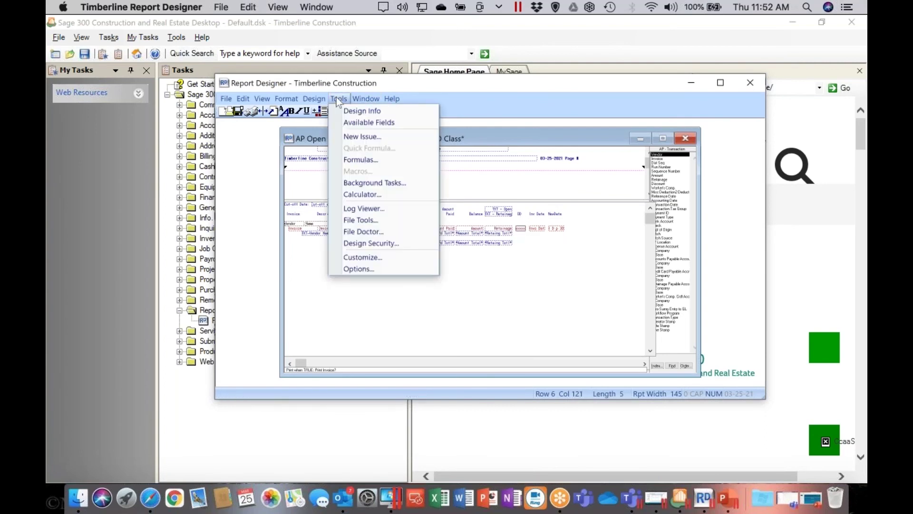
{"action": "left_click", "coordinate": [349, 159]}
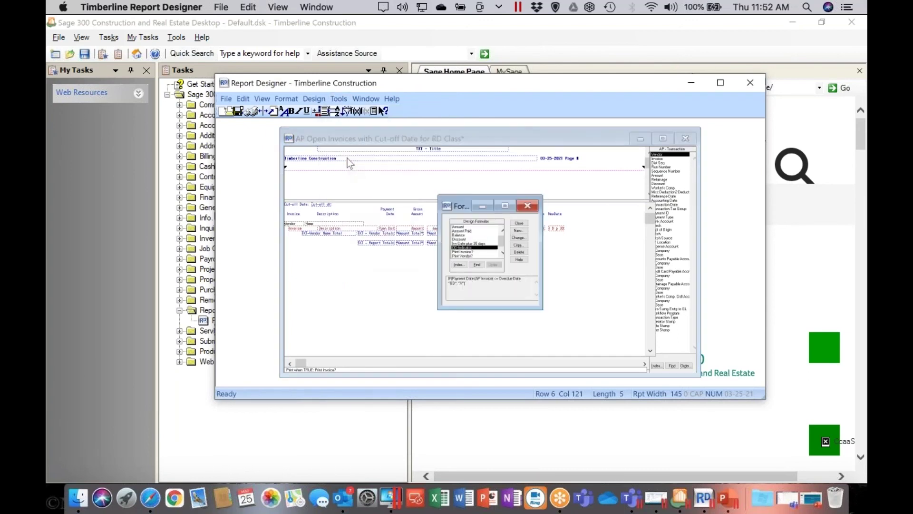
{"action": "double_click", "coordinate": [463, 248]}
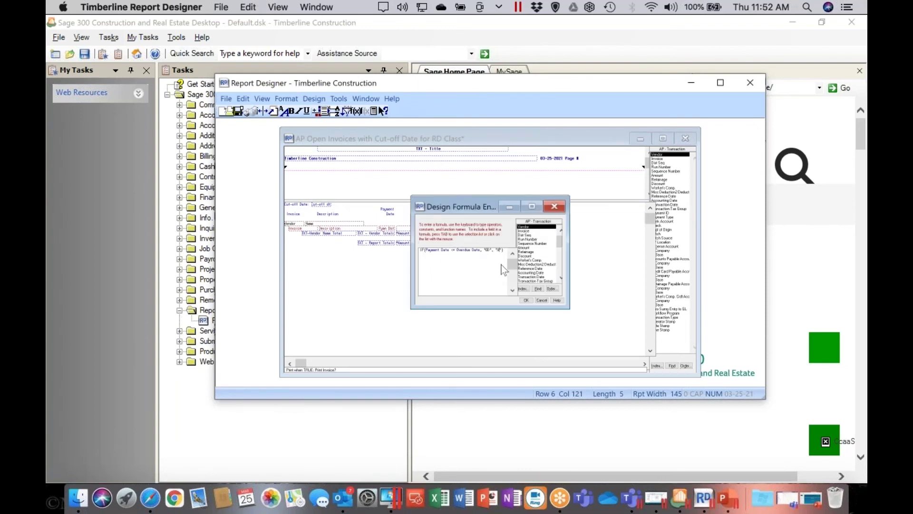
{"action": "type", "text": "\")"}
{"action": "left_click", "coordinate": [527, 300]}
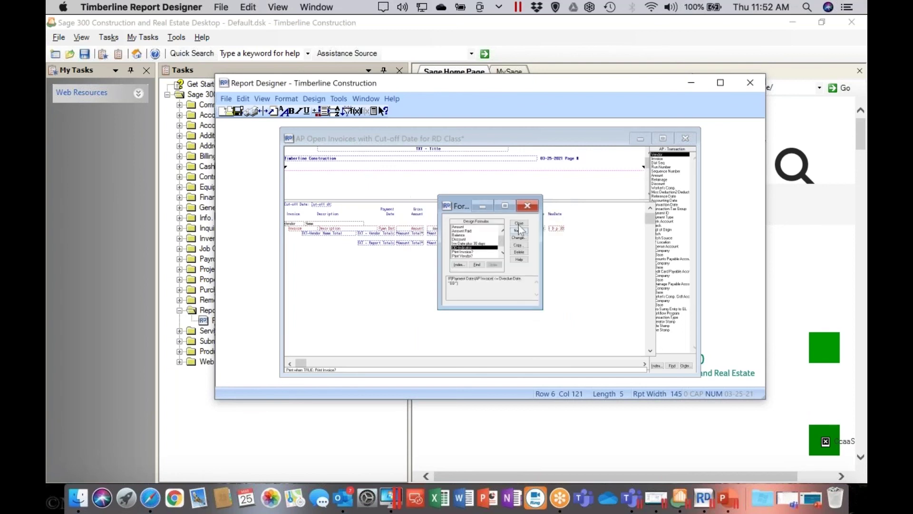
{"action": "left_click", "coordinate": [519, 223]}
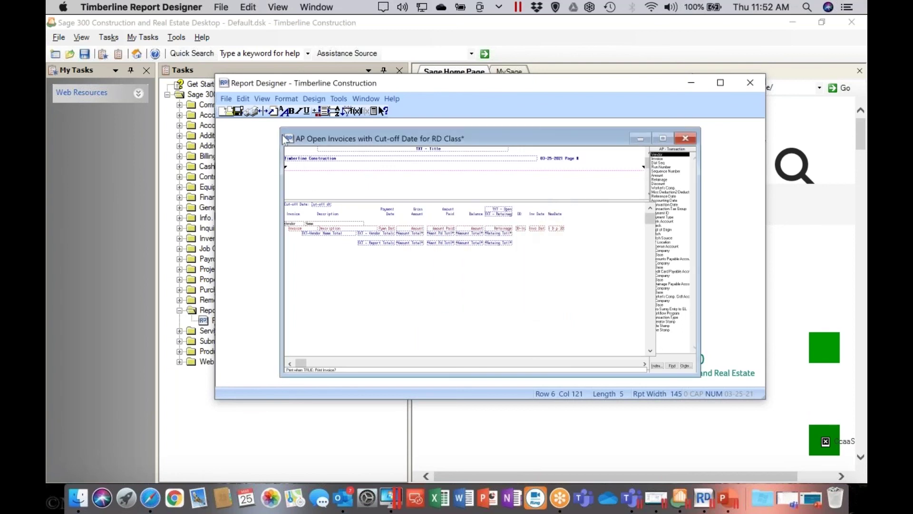
Step: Open a print preview of the report with the Overdue Date set to 3-31-2013
{"action": "left_click", "coordinate": [249, 112]}
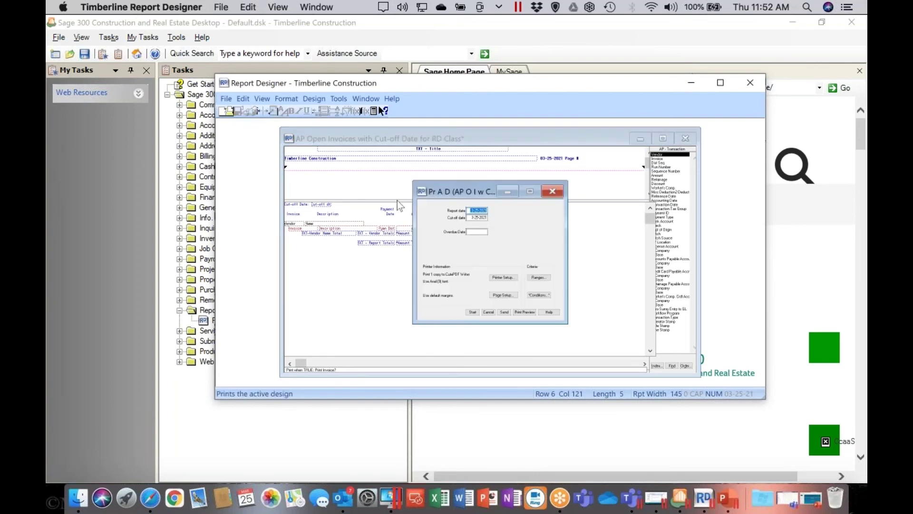
{"action": "left_click", "coordinate": [480, 232]}
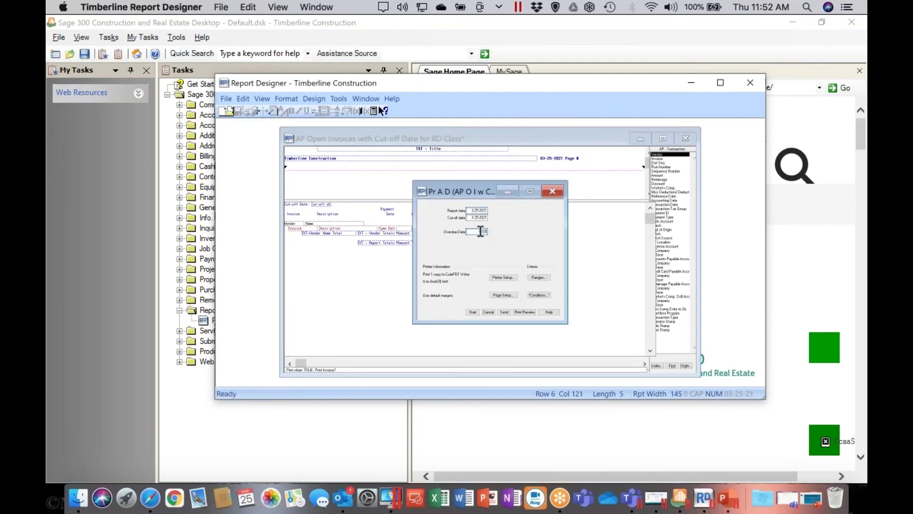
{"action": "left_click", "coordinate": [524, 312]}
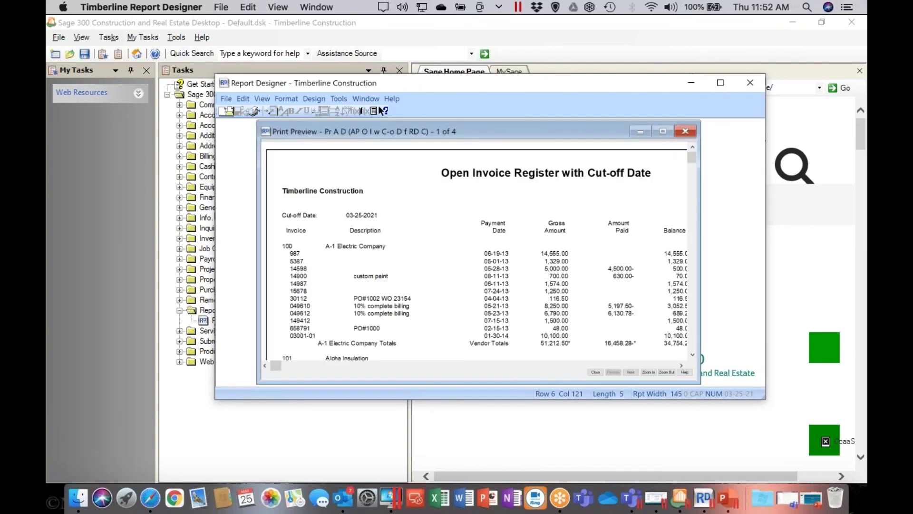
Step: Examine the OD column against the payment dates on the first two preview pages, then close the preview and cancel printing
{"action": "left_click", "coordinate": [681, 364]}
{"action": "left_click", "coordinate": [681, 364]}
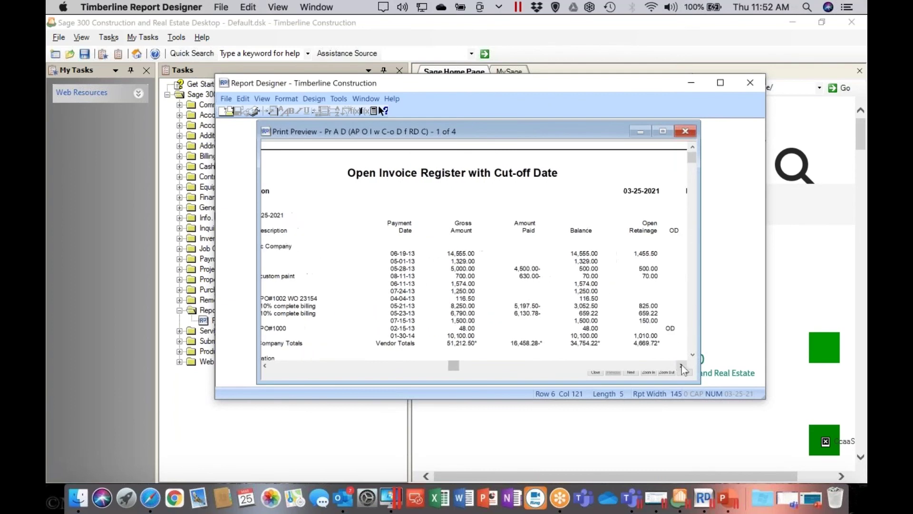
{"action": "left_click", "coordinate": [681, 364]}
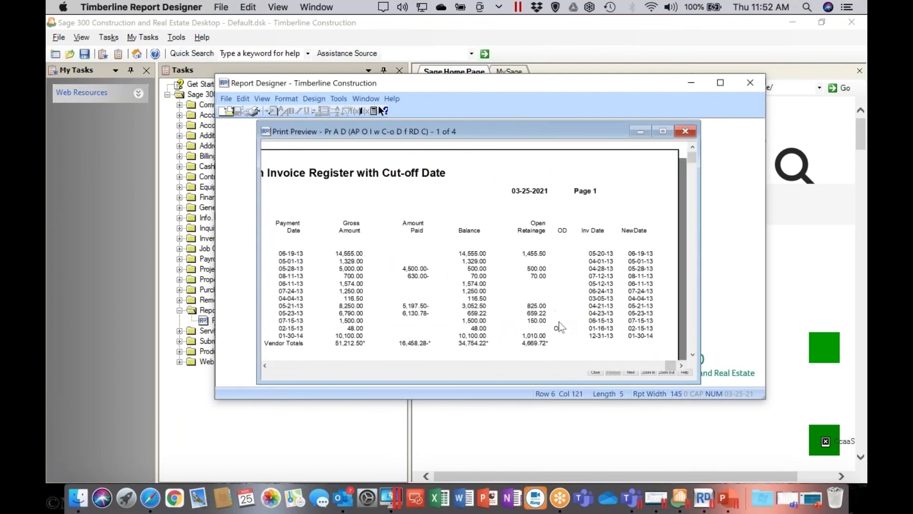
{"action": "left_click", "coordinate": [693, 355]}
{"action": "left_click_drag", "start_coordinate": [693, 355], "coordinate": [693, 354]}
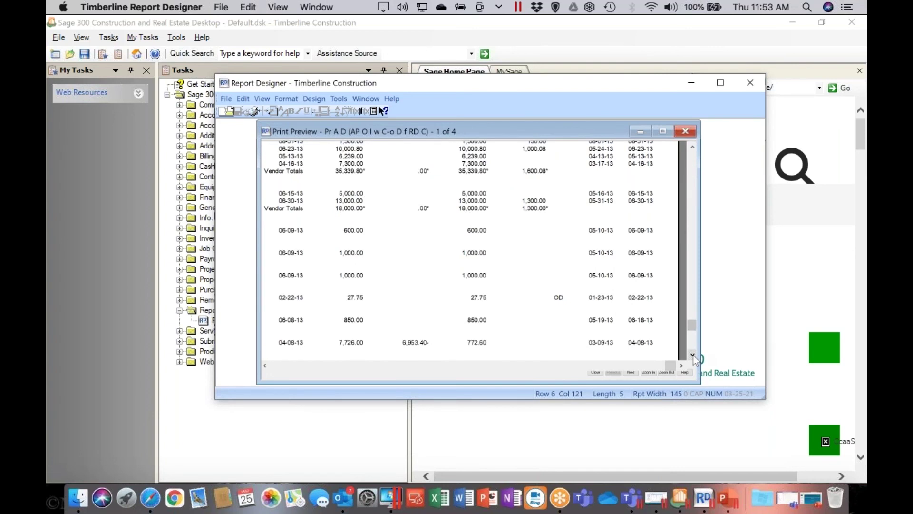
{"action": "left_click", "coordinate": [693, 355]}
{"action": "left_click", "coordinate": [692, 355]}
{"action": "left_click", "coordinate": [693, 354]}
{"action": "left_click", "coordinate": [692, 355]}
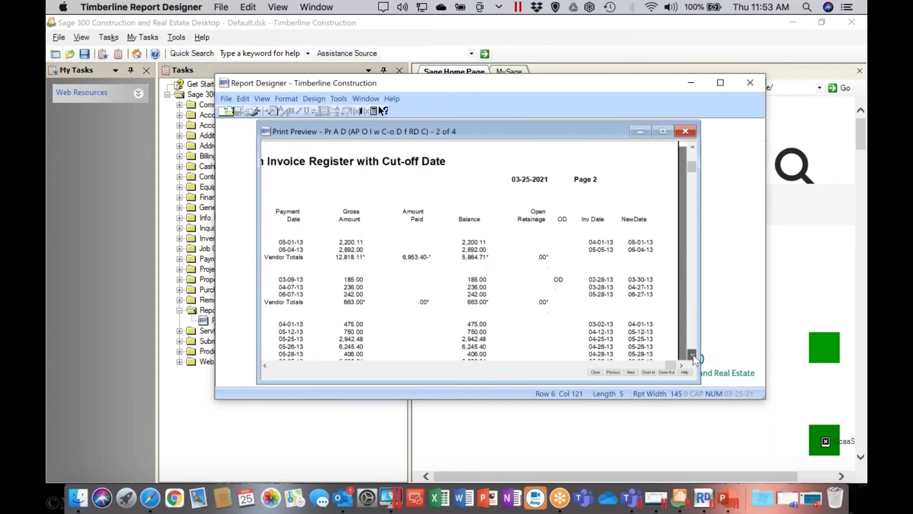
{"action": "left_click", "coordinate": [595, 372]}
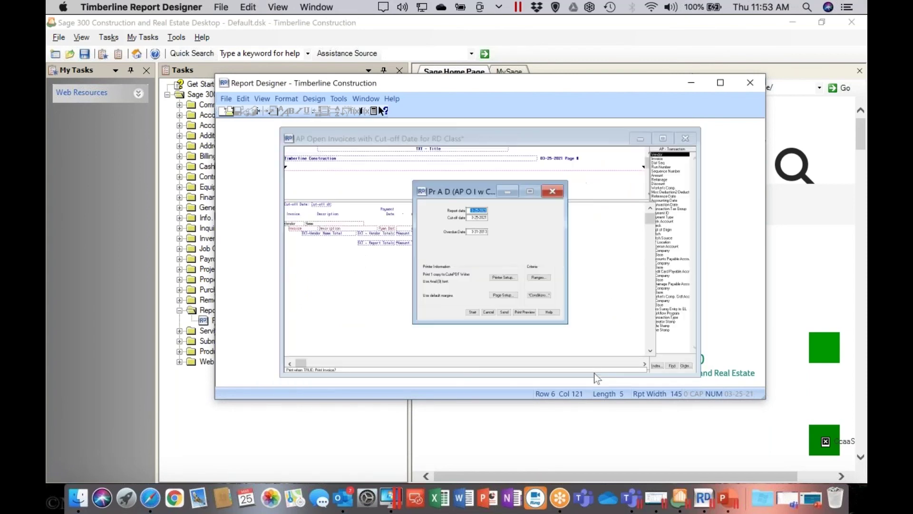
{"action": "left_click", "coordinate": [487, 312]}
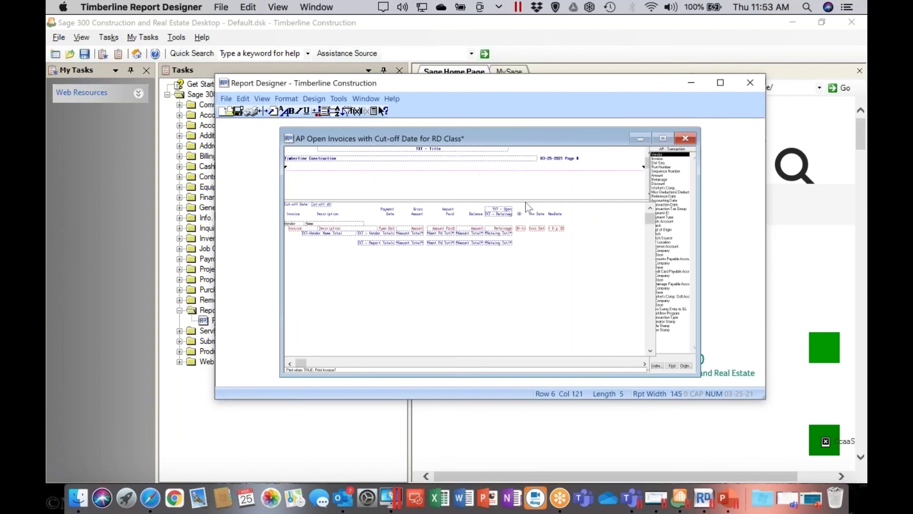
Step: Open the Inv Date plus 30 days formula behind the NewDate column and inspect its Invoice Date field
{"action": "left_click", "coordinate": [539, 230]}
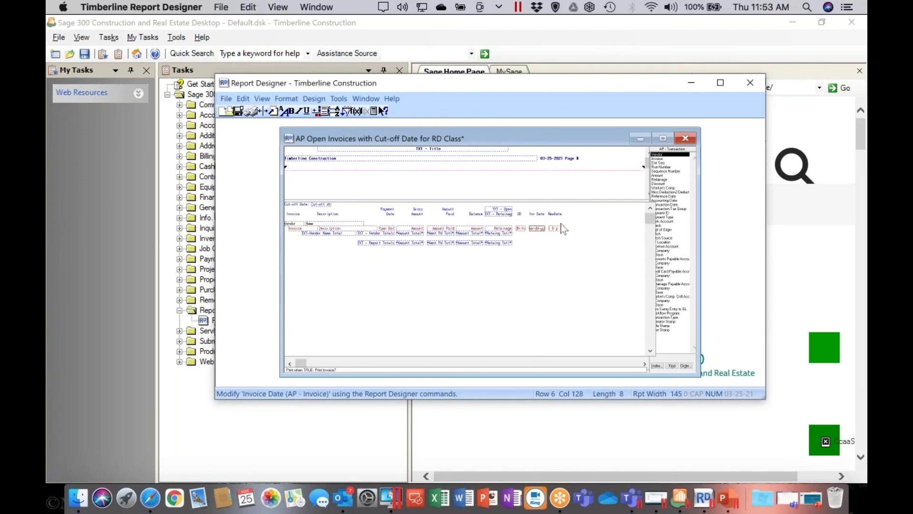
{"action": "left_click", "coordinate": [553, 229]}
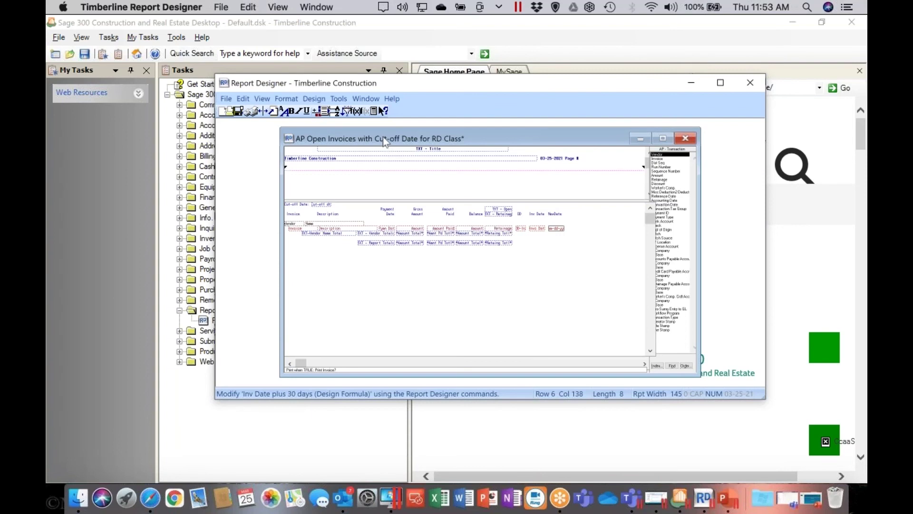
{"action": "left_click", "coordinate": [338, 99]}
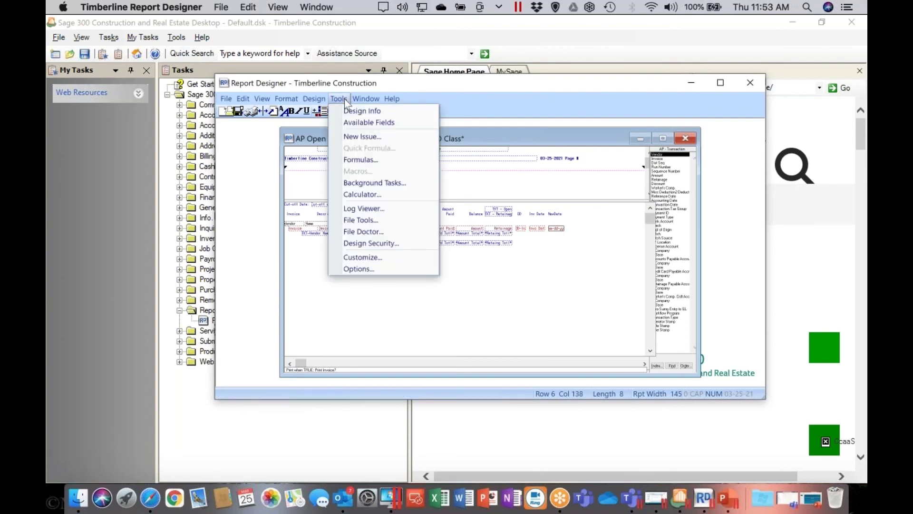
{"action": "left_click", "coordinate": [355, 157]}
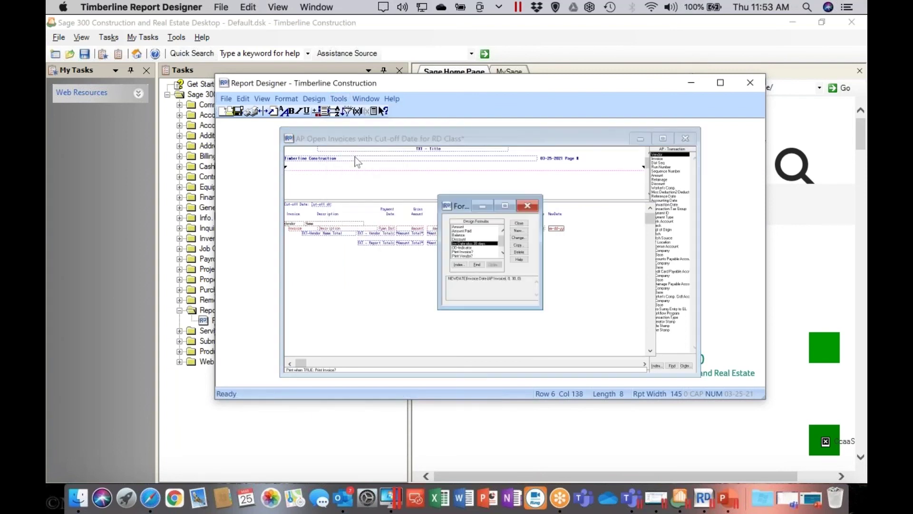
{"action": "double_click", "coordinate": [461, 243]}
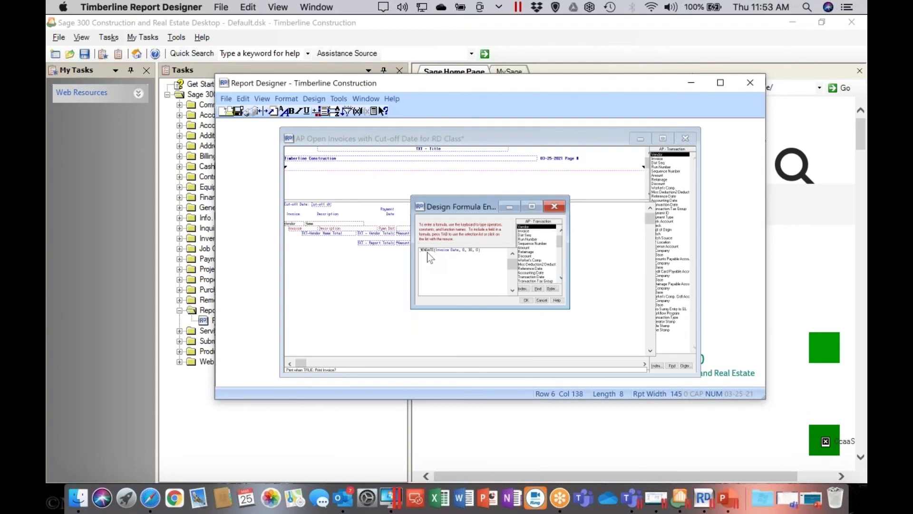
{"action": "left_click", "coordinate": [442, 253]}
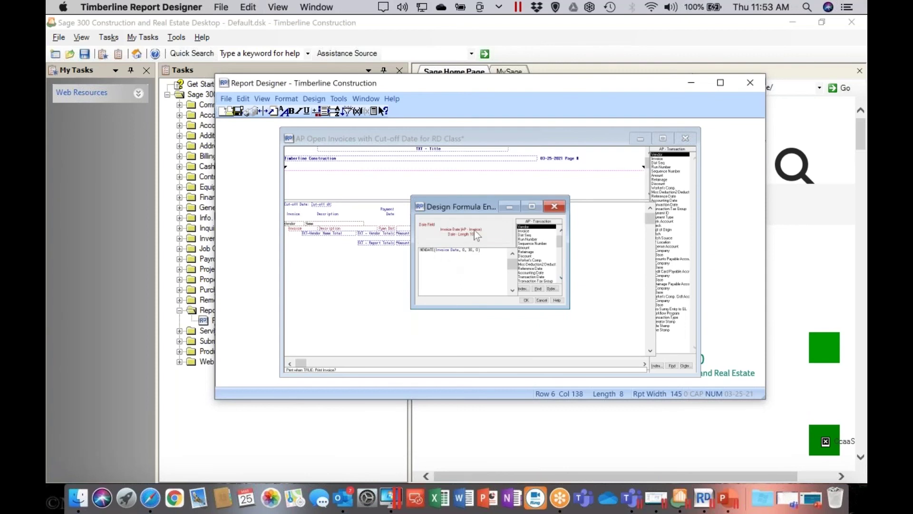
Step: Switch the formula's field list to AP - Invoice and locate the Invoice Date field
{"action": "left_click", "coordinate": [538, 224]}
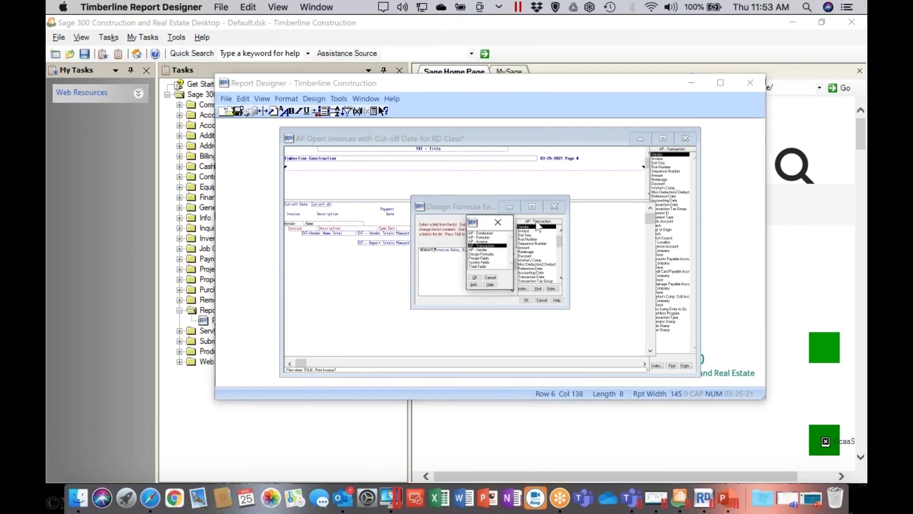
{"action": "left_click", "coordinate": [487, 242]}
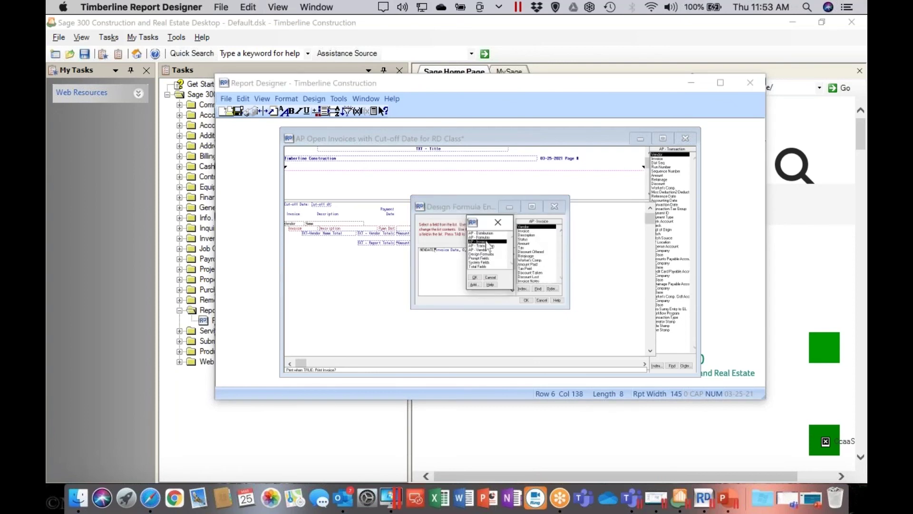
{"action": "left_click", "coordinate": [474, 276]}
{"action": "scroll", "coordinate": [559, 278], "scroll_direction": "down", "scroll_amount": 3}
{"action": "scroll", "coordinate": [560, 282], "scroll_direction": "down", "scroll_amount": 1}
{"action": "left_click", "coordinate": [536, 274]}
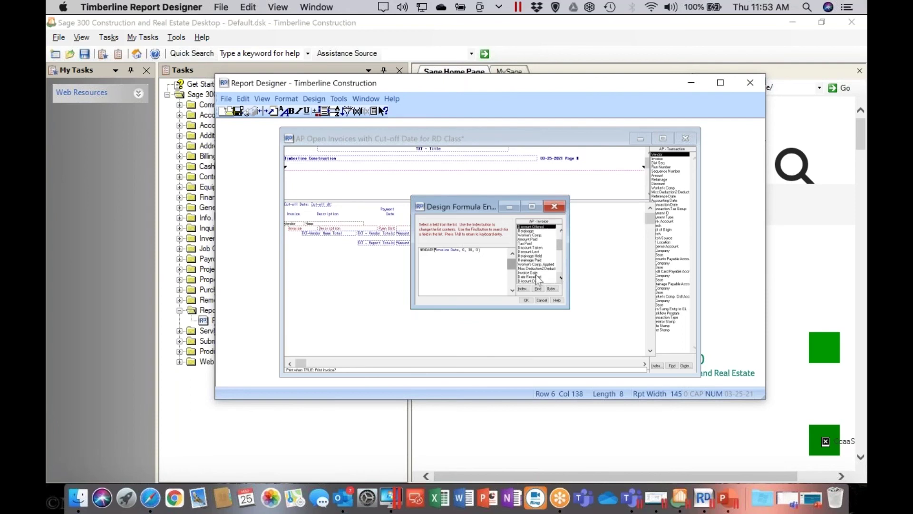
Step: Review the arguments of the NEWDATE formula, then accept it as it stands and close the formula list
{"action": "left_click", "coordinate": [456, 252]}
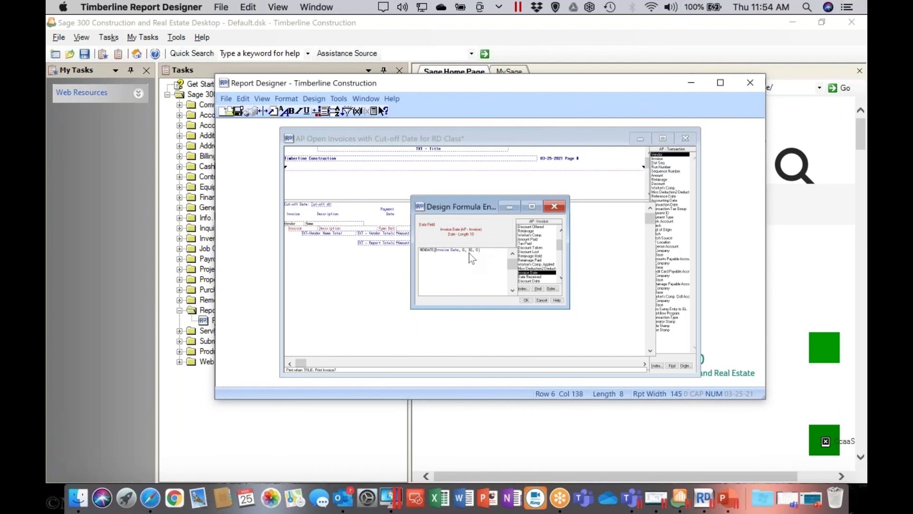
{"action": "left_click", "coordinate": [469, 250]}
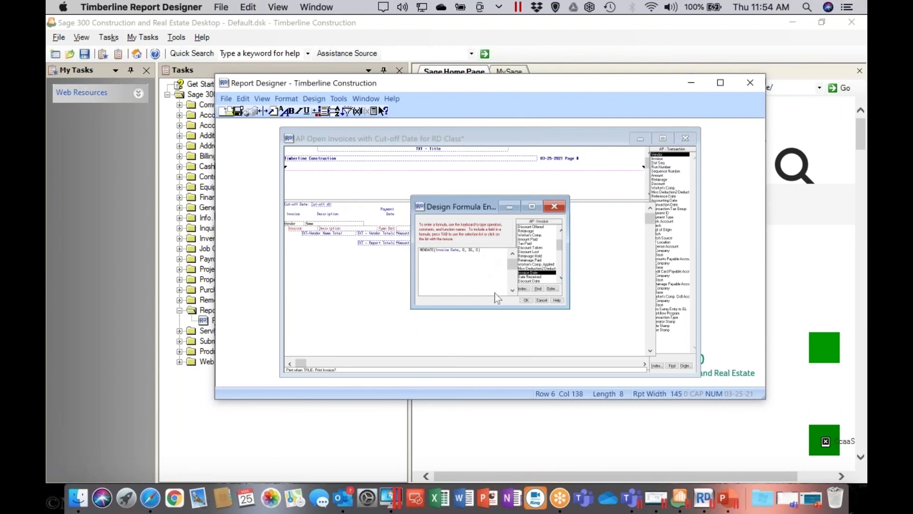
{"action": "left_click", "coordinate": [523, 301]}
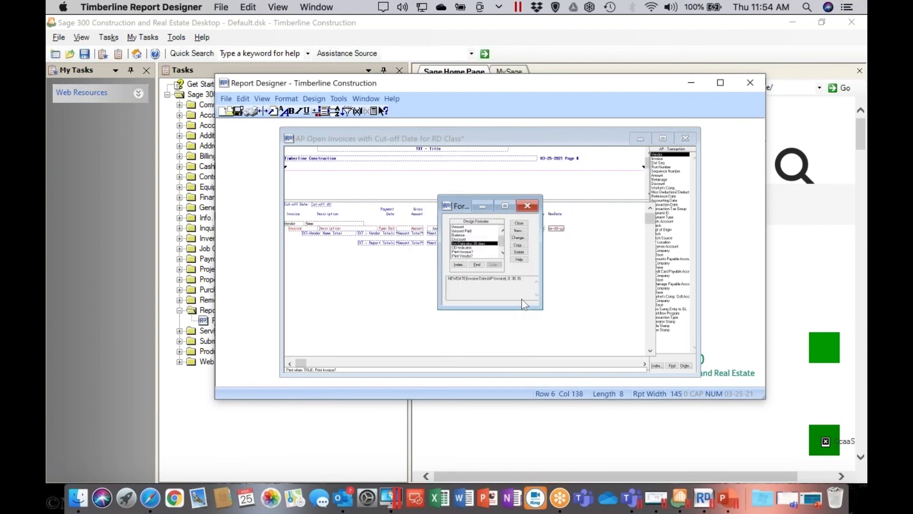
{"action": "left_click", "coordinate": [520, 223]}
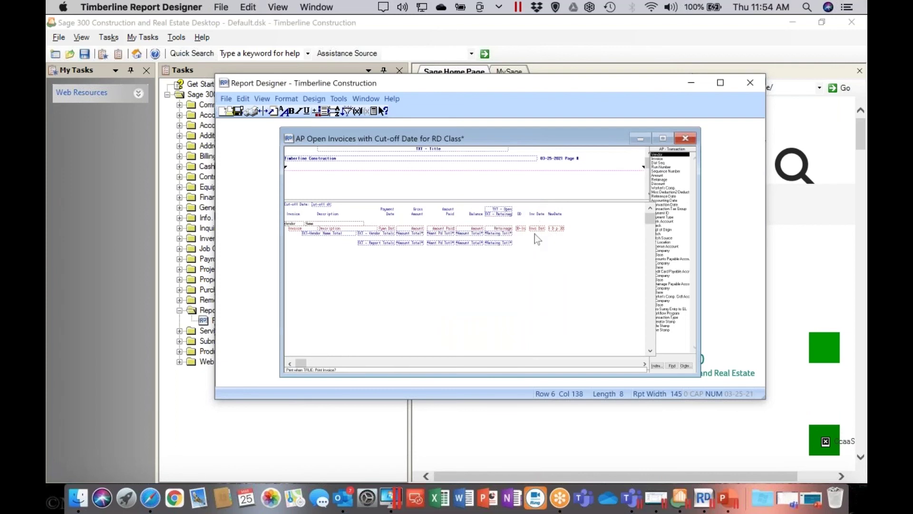
Step: Open a print preview of the report with the Overdue Date left blank
{"action": "left_click", "coordinate": [247, 113]}
{"action": "left_click", "coordinate": [478, 231]}
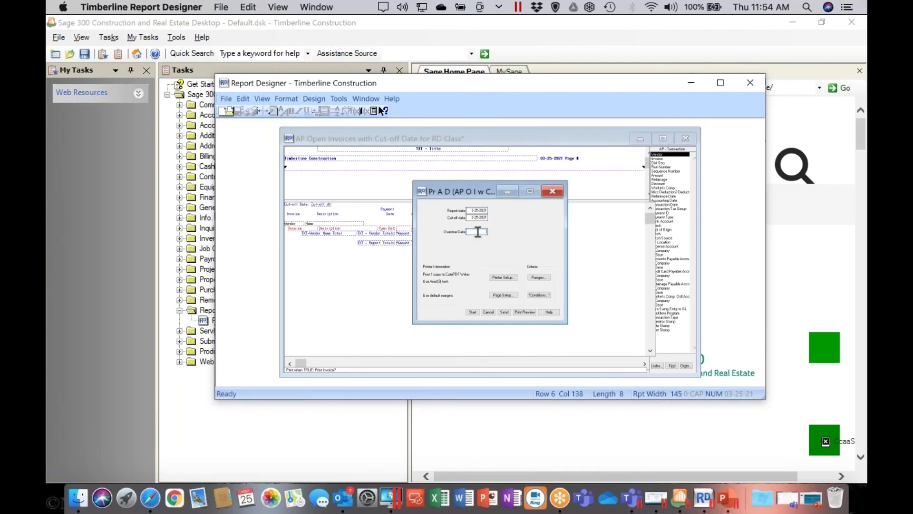
{"action": "left_click", "coordinate": [525, 312]}
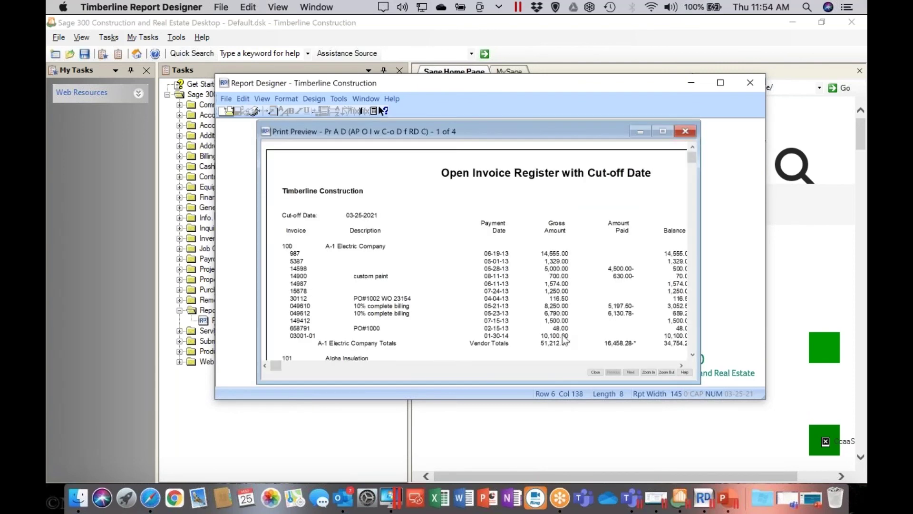
Step: Compare the Inv Date and NewDate columns on the first preview page, then close the preview
{"action": "left_click", "coordinate": [681, 365]}
{"action": "left_click_drag", "start_coordinate": [681, 365], "coordinate": [681, 365]}
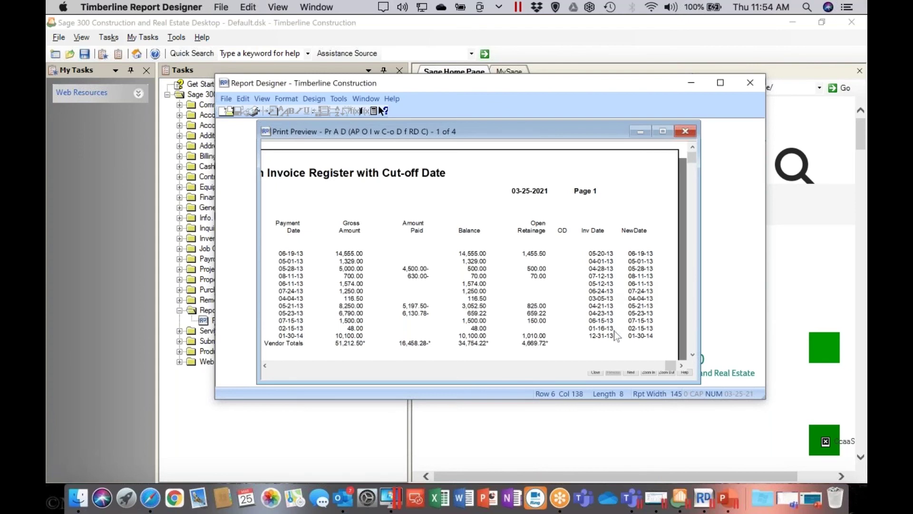
{"action": "left_click", "coordinate": [693, 356]}
{"action": "left_click", "coordinate": [693, 356]}
{"action": "left_click", "coordinate": [693, 356]}
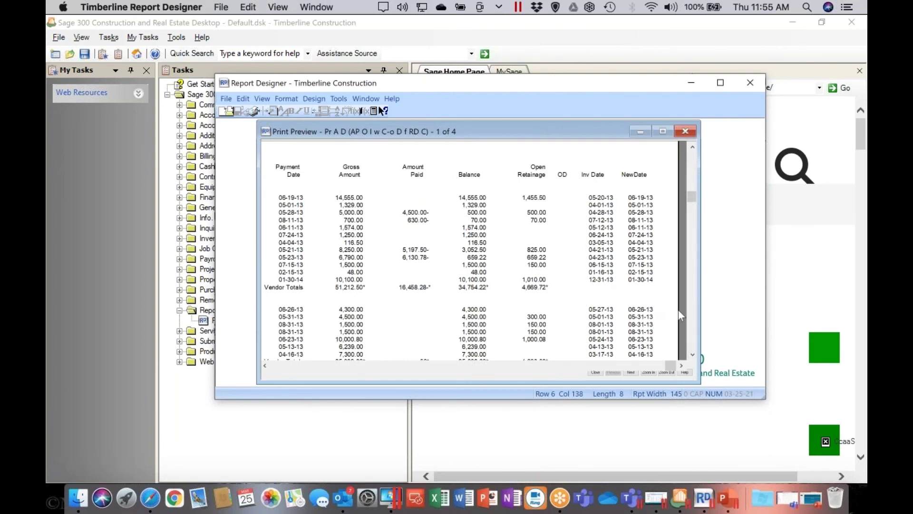
{"action": "left_click", "coordinate": [595, 372]}
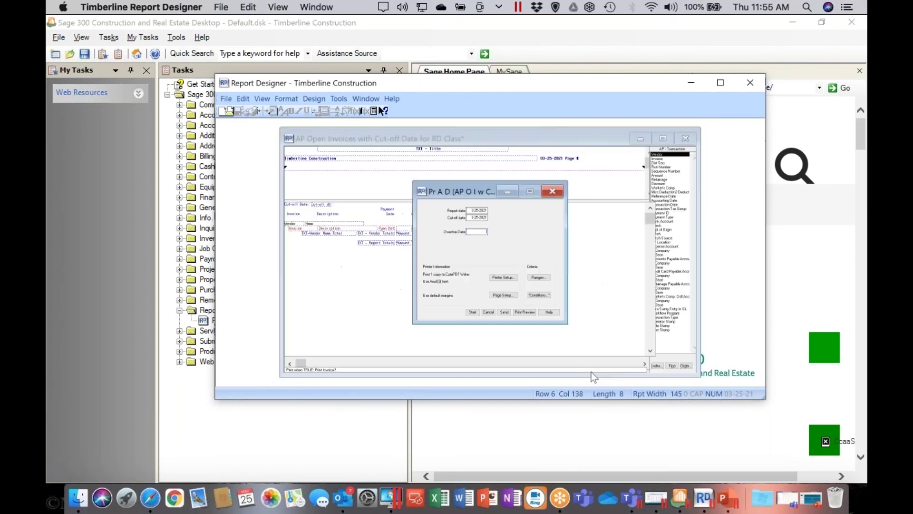
Step: Leave the print setup and open the TXT-Vendor Name Total design formula for editing
{"action": "left_click", "coordinate": [488, 312]}
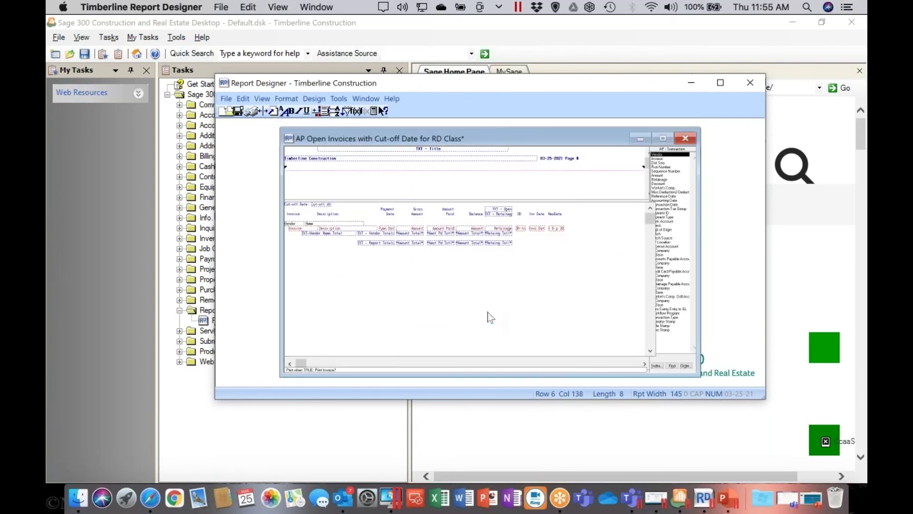
{"action": "left_click", "coordinate": [289, 363]}
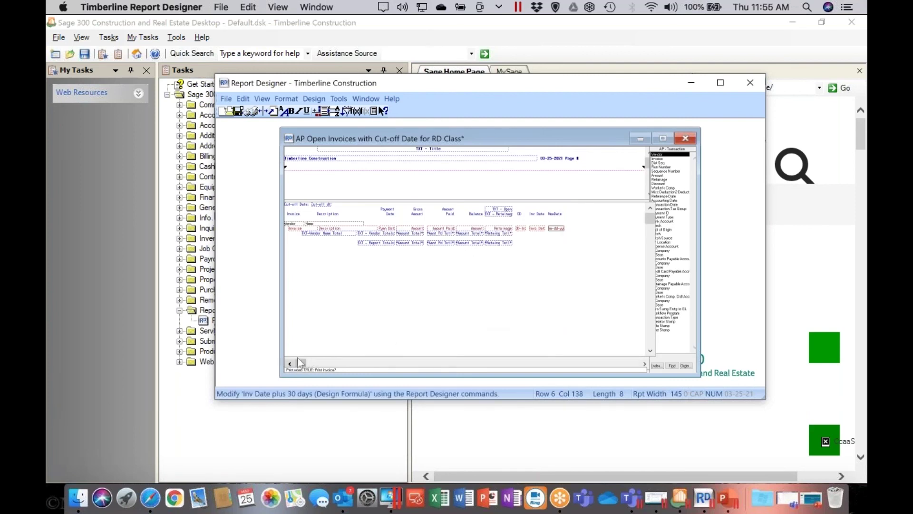
{"action": "left_click", "coordinate": [318, 233]}
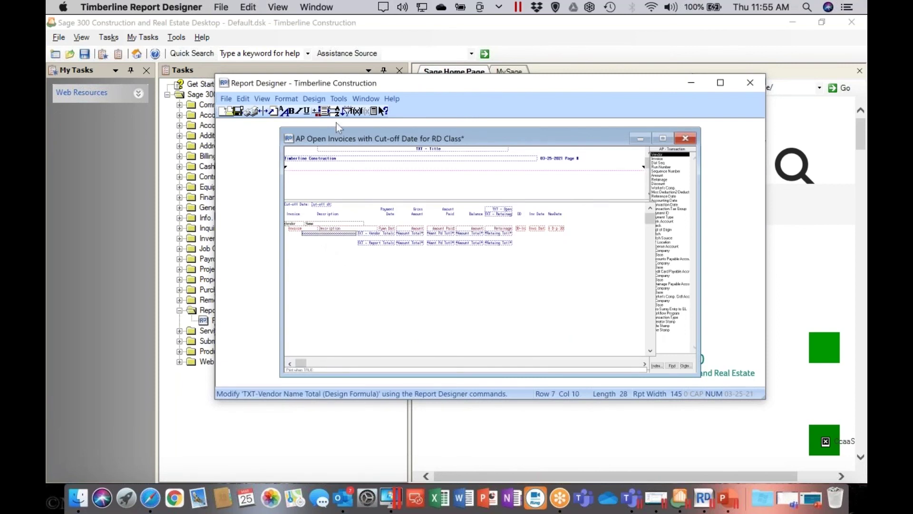
{"action": "left_click", "coordinate": [338, 100]}
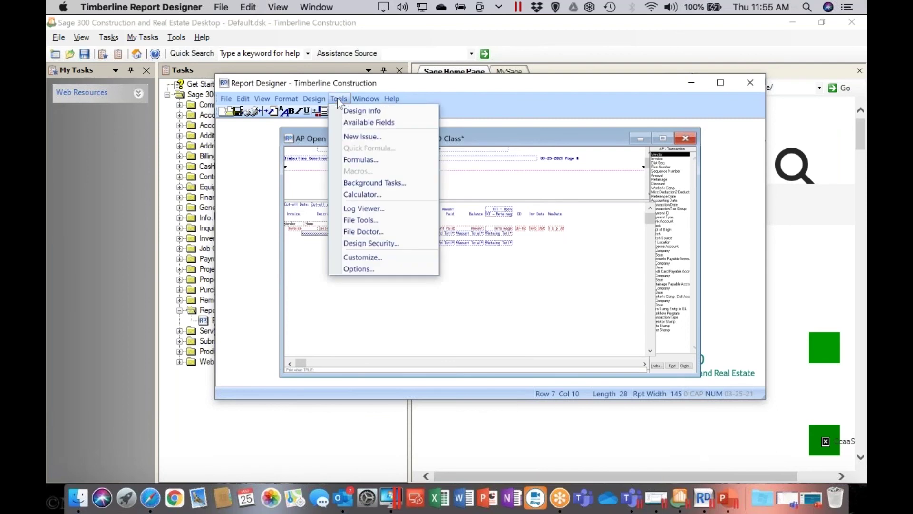
{"action": "left_click", "coordinate": [349, 160]}
{"action": "left_click", "coordinate": [477, 264]}
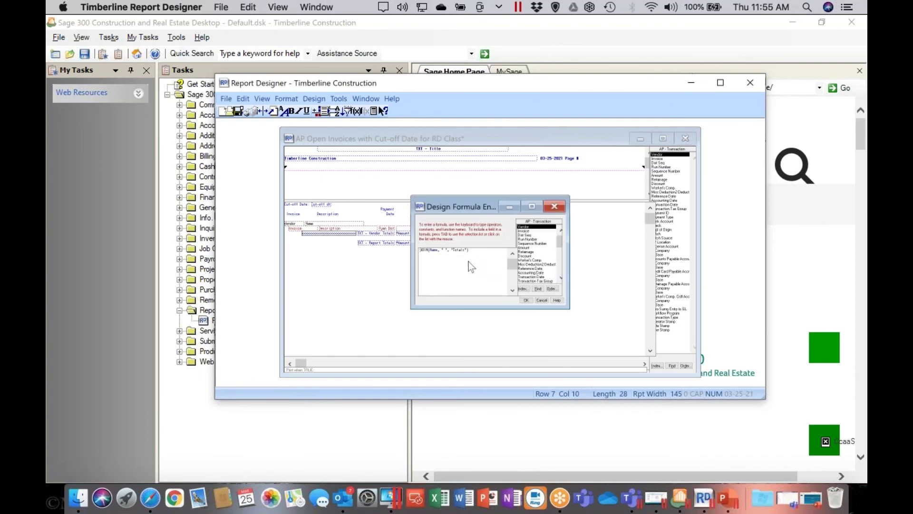
Step: Inspect the Name argument of the JOIN formula, then switch the field list to AP - Vendor and locate the Name field
{"action": "left_click", "coordinate": [435, 250]}
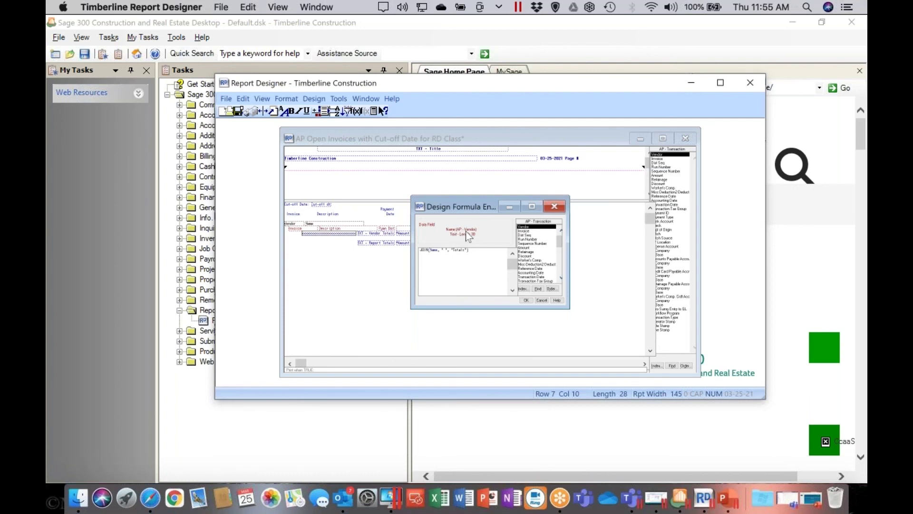
{"action": "left_click", "coordinate": [535, 222]}
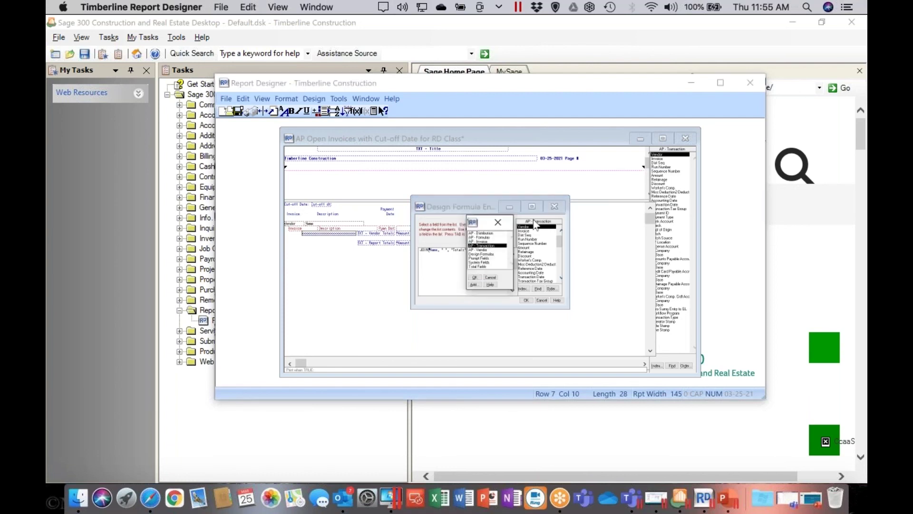
{"action": "left_click", "coordinate": [485, 250]}
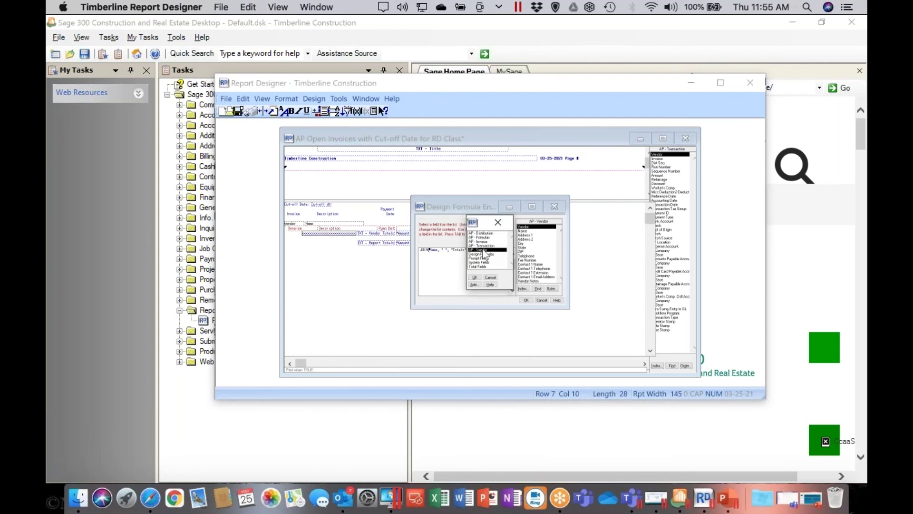
{"action": "left_click", "coordinate": [474, 277]}
{"action": "left_click", "coordinate": [525, 232]}
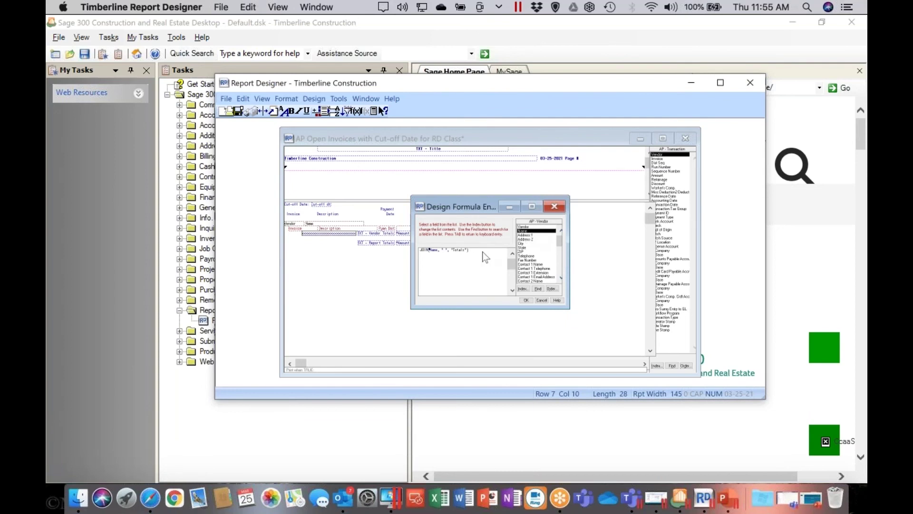
Step: Review the quoted space separator in the JOIN formula, then accept the formula unchanged and close the formula list
{"action": "left_click", "coordinate": [438, 252]}
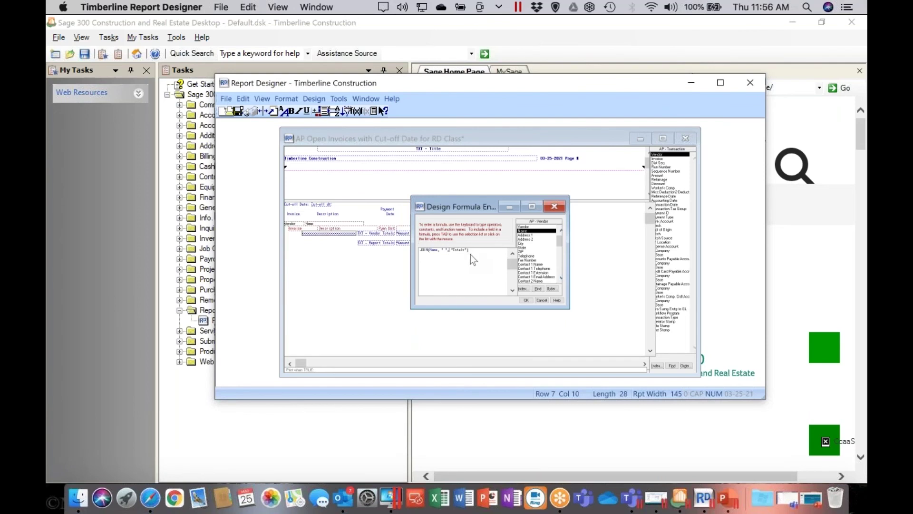
{"action": "left_click", "coordinate": [524, 298]}
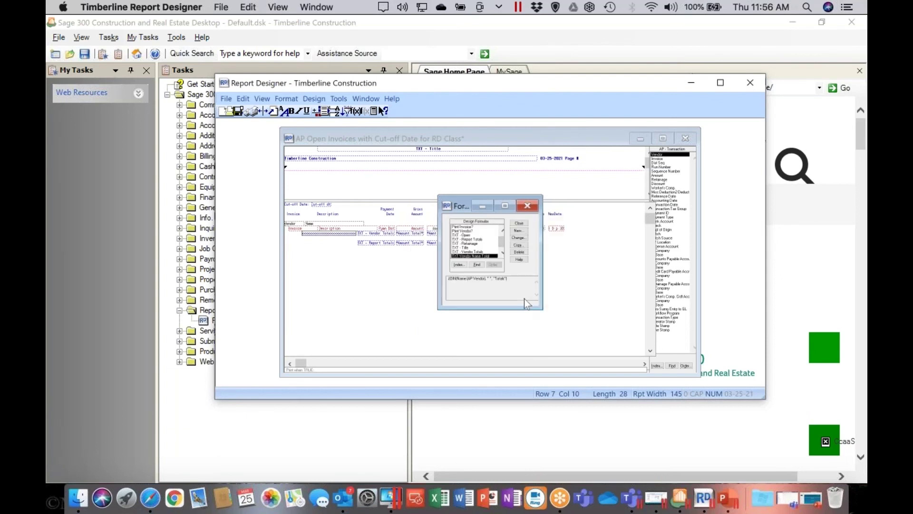
{"action": "left_click", "coordinate": [517, 223]}
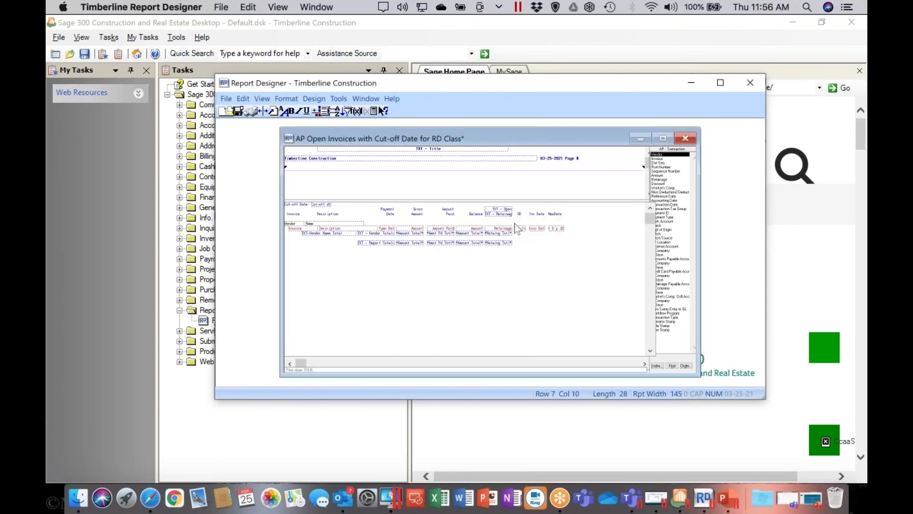
Step: Check the vendor name total and Vendor Totals text fields on the layout, then open a print preview of the report
{"action": "left_click", "coordinate": [333, 233]}
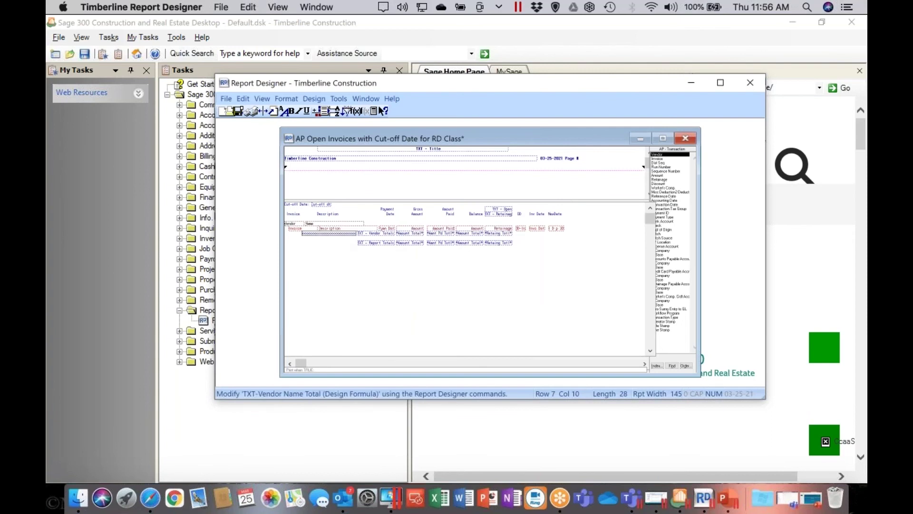
{"action": "left_click", "coordinate": [376, 234]}
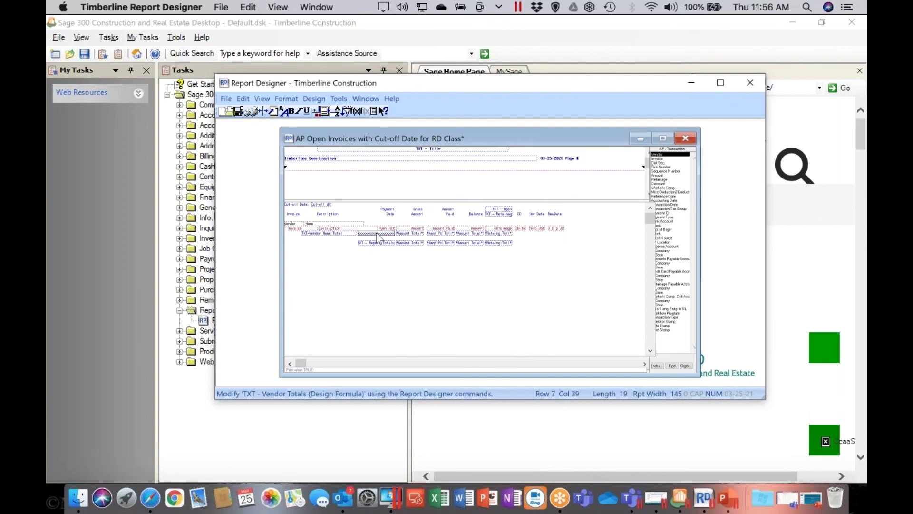
{"action": "left_click", "coordinate": [250, 111]}
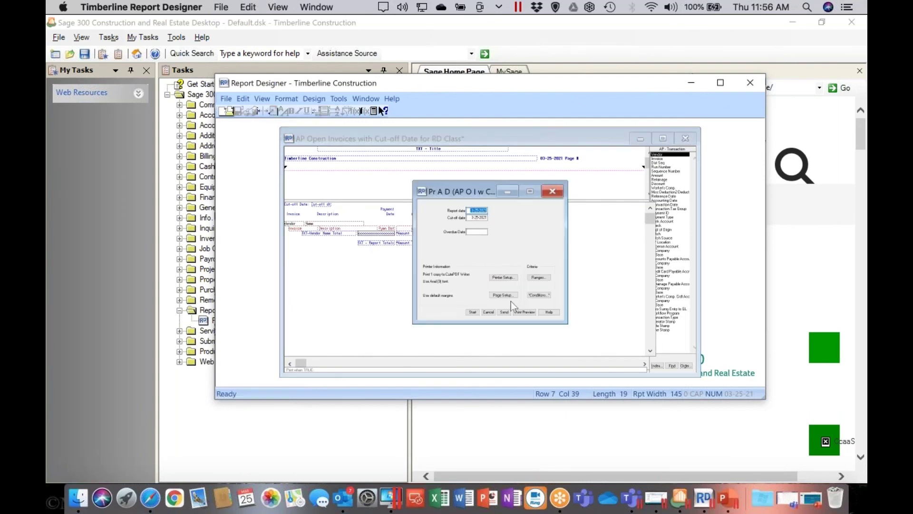
{"action": "left_click", "coordinate": [519, 312]}
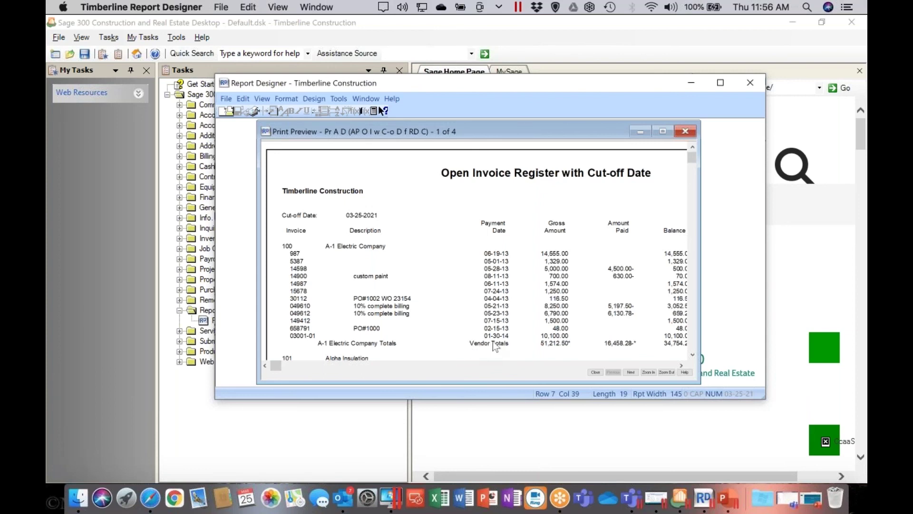
Step: Examine the vendor total lines on the first two preview pages, then close the preview
{"action": "left_click", "coordinate": [693, 355]}
{"action": "left_click", "coordinate": [692, 355]}
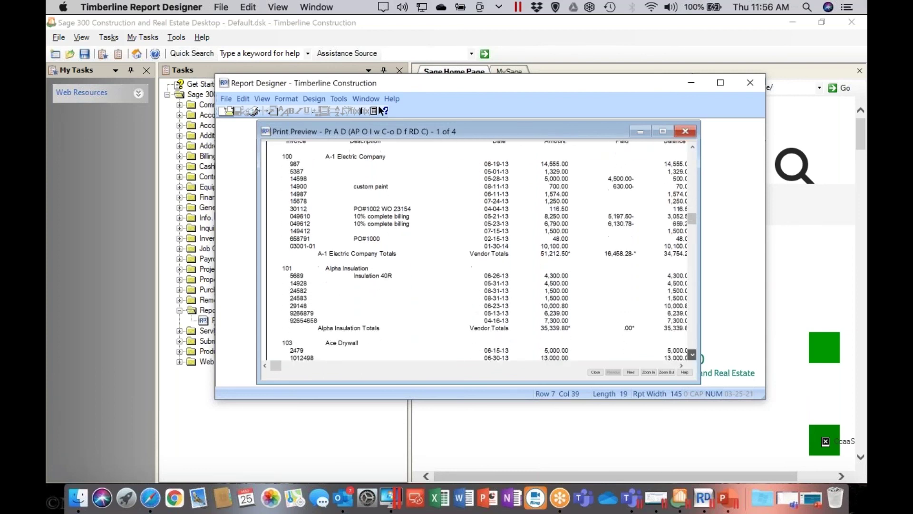
{"action": "left_click", "coordinate": [692, 355]}
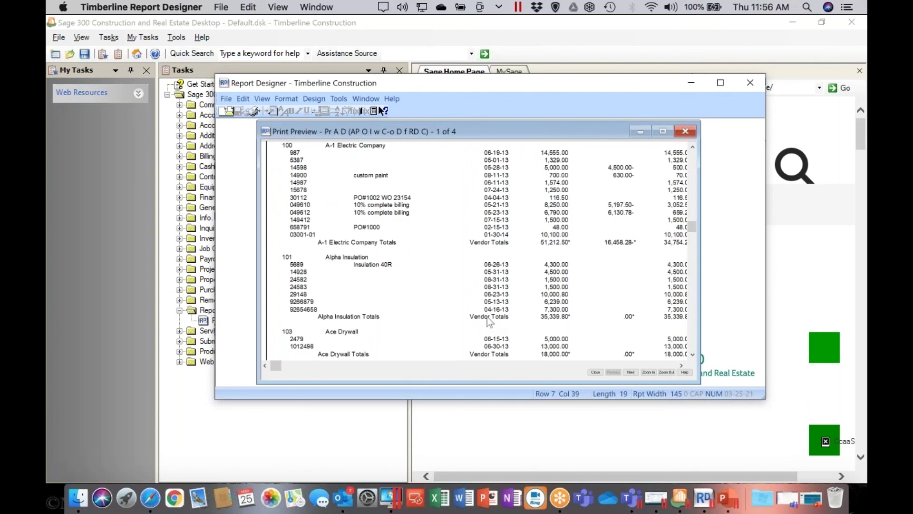
{"action": "left_click", "coordinate": [693, 354]}
{"action": "left_click", "coordinate": [693, 355]}
{"action": "left_click", "coordinate": [693, 355]}
{"action": "left_click", "coordinate": [694, 354]}
{"action": "left_click", "coordinate": [694, 355]}
{"action": "left_click", "coordinate": [693, 354]}
{"action": "left_click", "coordinate": [693, 354]}
{"action": "left_click", "coordinate": [693, 355]}
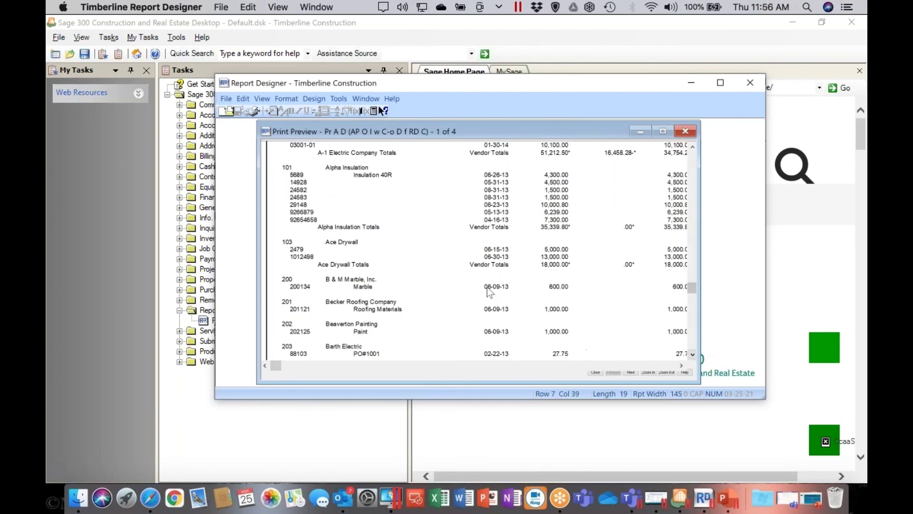
{"action": "left_click", "coordinate": [692, 355]}
{"action": "left_click", "coordinate": [693, 355]}
{"action": "left_click", "coordinate": [693, 356]}
{"action": "left_click", "coordinate": [693, 356]}
{"action": "left_click", "coordinate": [693, 356]}
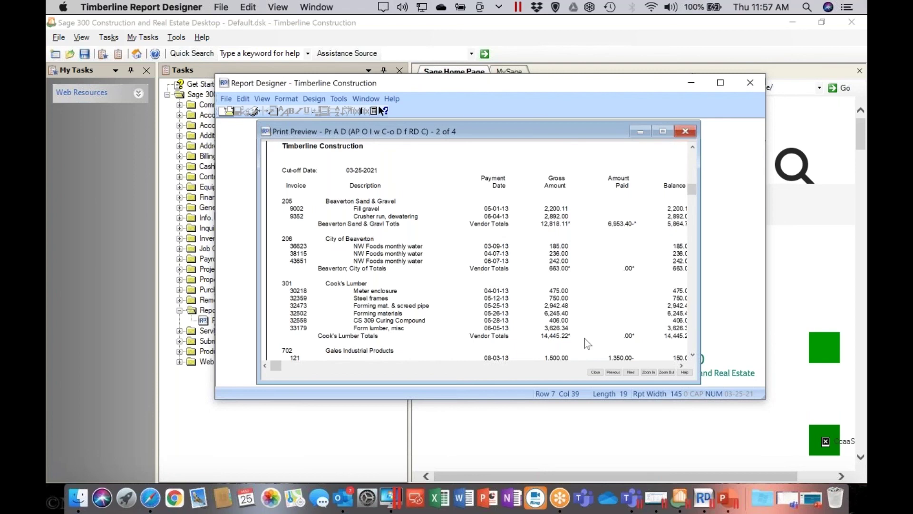
{"action": "scroll", "coordinate": [595, 371], "scroll_direction": "right", "scroll_amount": 10}
{"action": "left_click", "coordinate": [595, 372]}
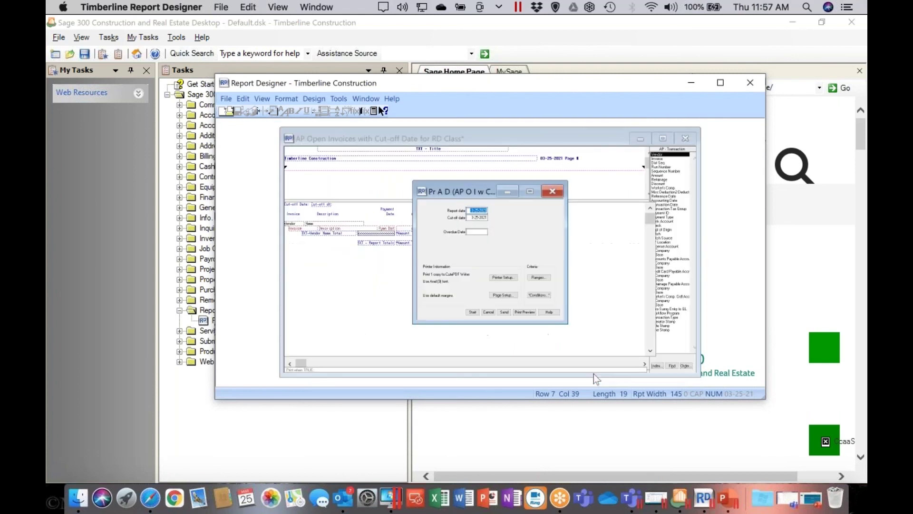
Step: Cancel printing, then save and close the AP Open Invoices with Cut-off Date for RD Class design
{"action": "left_click", "coordinate": [488, 312]}
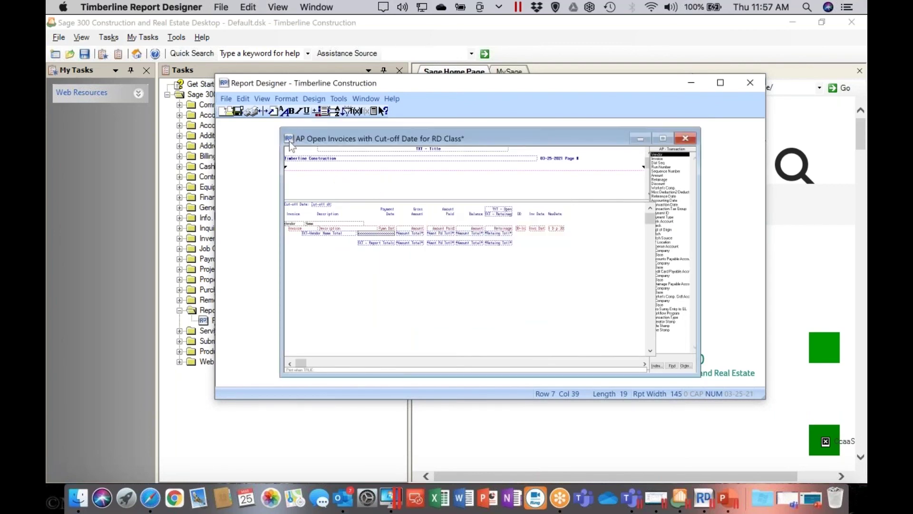
{"action": "left_click", "coordinate": [237, 111]}
{"action": "left_click", "coordinate": [684, 139]}
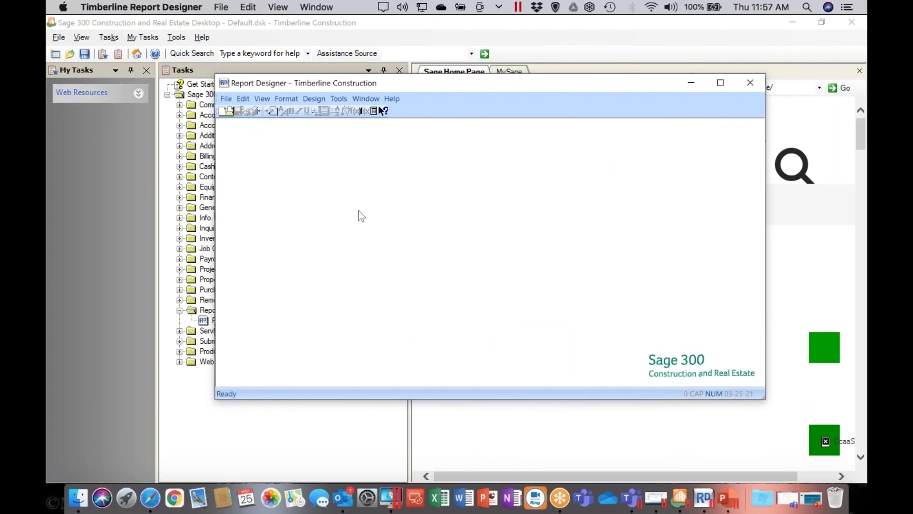
Step: Open the JC GL Reconciliation Report for RD Class design from the Desktop
{"action": "left_click", "coordinate": [226, 99]}
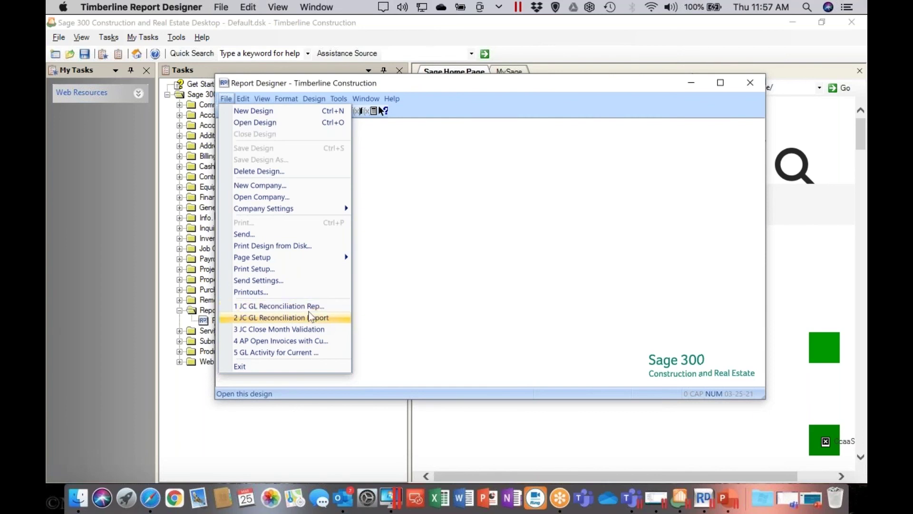
{"action": "left_click", "coordinate": [373, 279]}
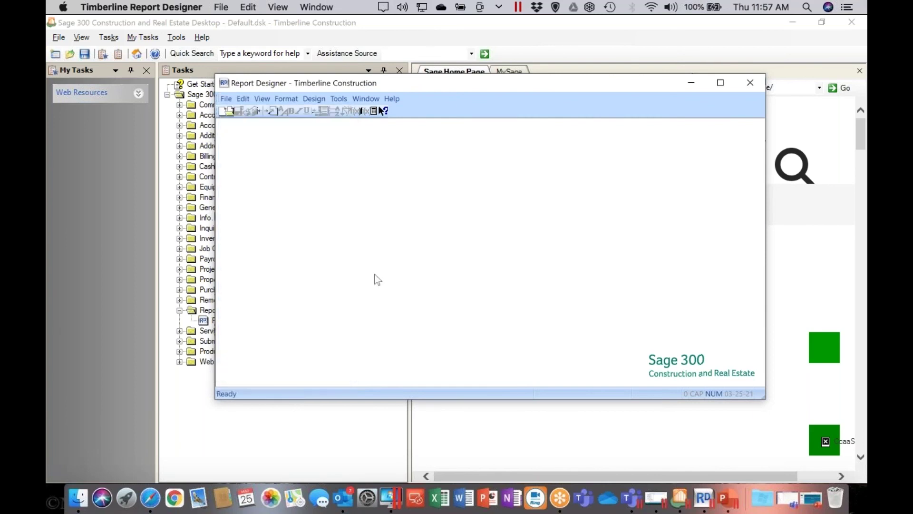
{"action": "left_click", "coordinate": [230, 111]}
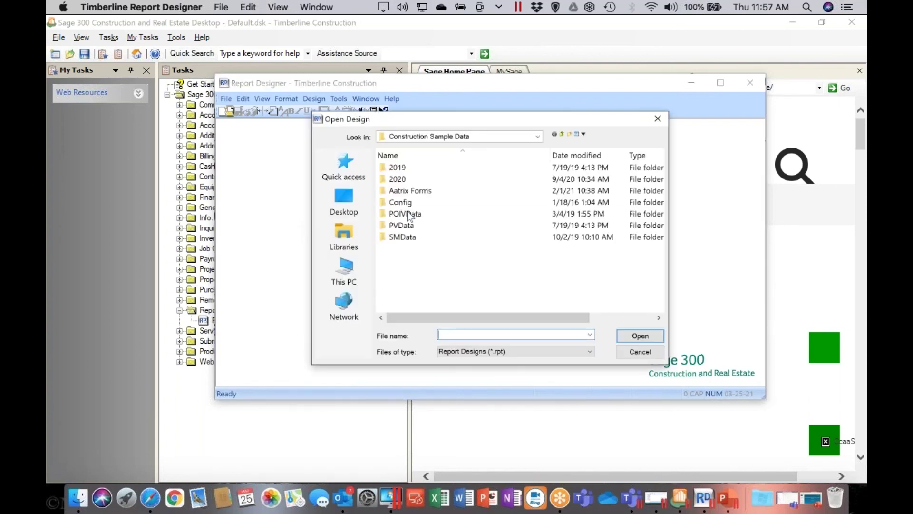
{"action": "left_click", "coordinate": [348, 205]}
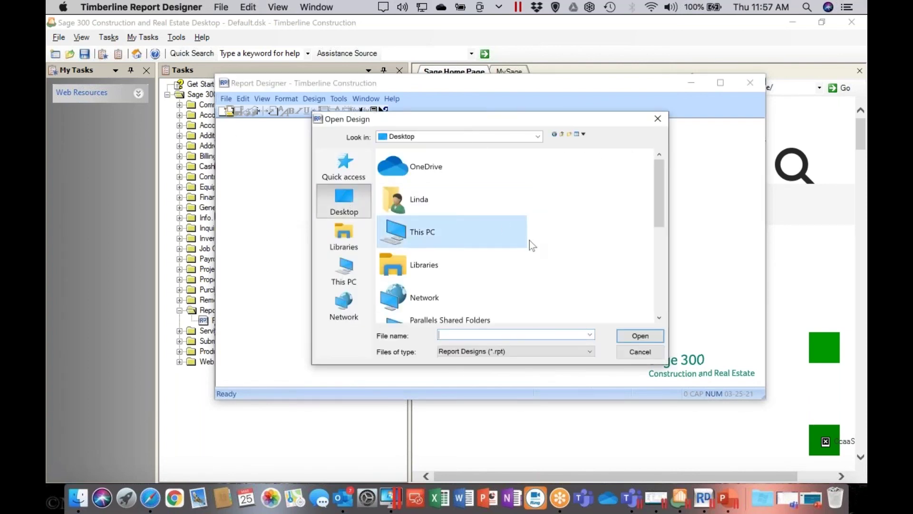
{"action": "left_click_drag", "start_coordinate": [658, 208], "coordinate": [650, 298]}
{"action": "left_click", "coordinate": [470, 307]}
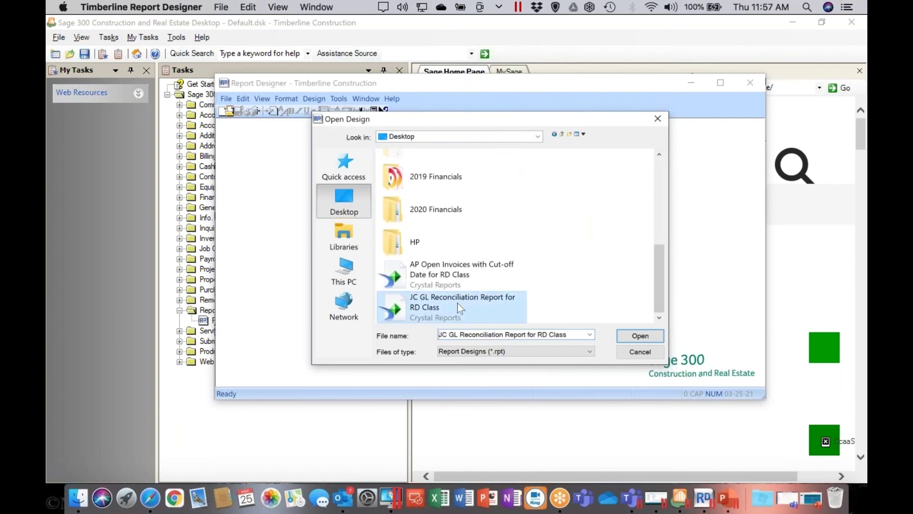
{"action": "double_click", "coordinate": [458, 303]}
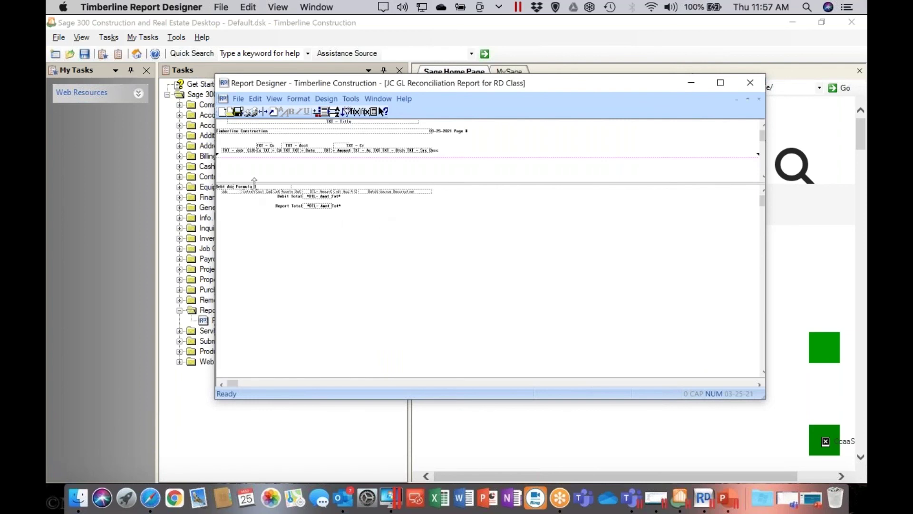
Step: Move the Formula 1 field to column 123 of its row and place the insertion point at column 17 of that row
{"action": "left_click", "coordinate": [252, 206]}
{"action": "left_click", "coordinate": [255, 190]}
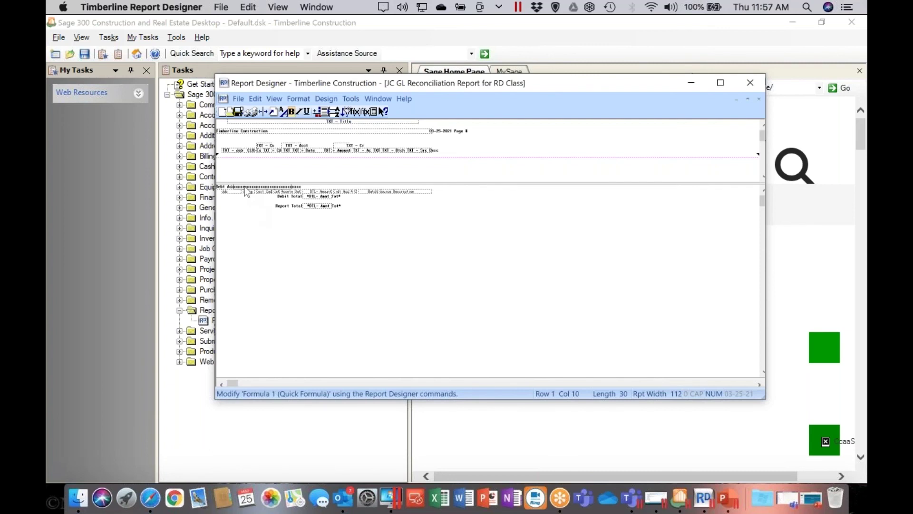
{"action": "left_click_drag", "start_coordinate": [246, 190], "coordinate": [462, 192]}
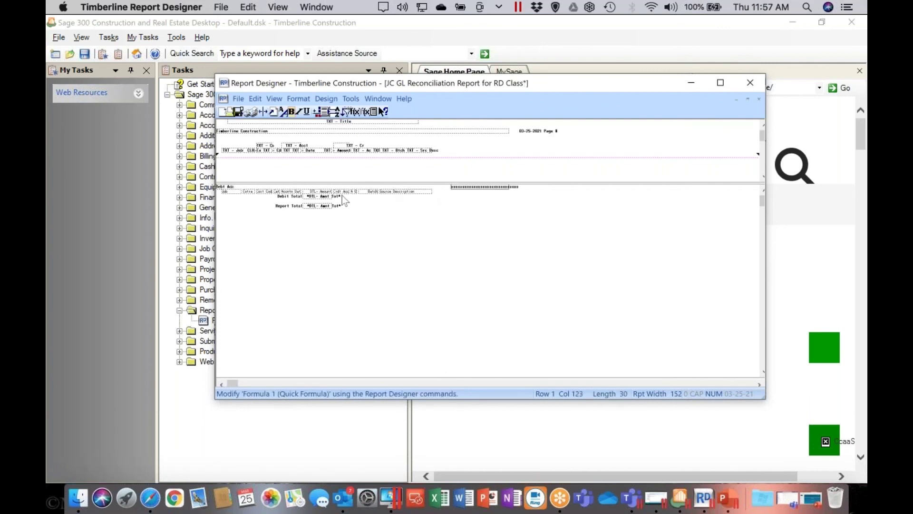
{"action": "left_click", "coordinate": [250, 189]}
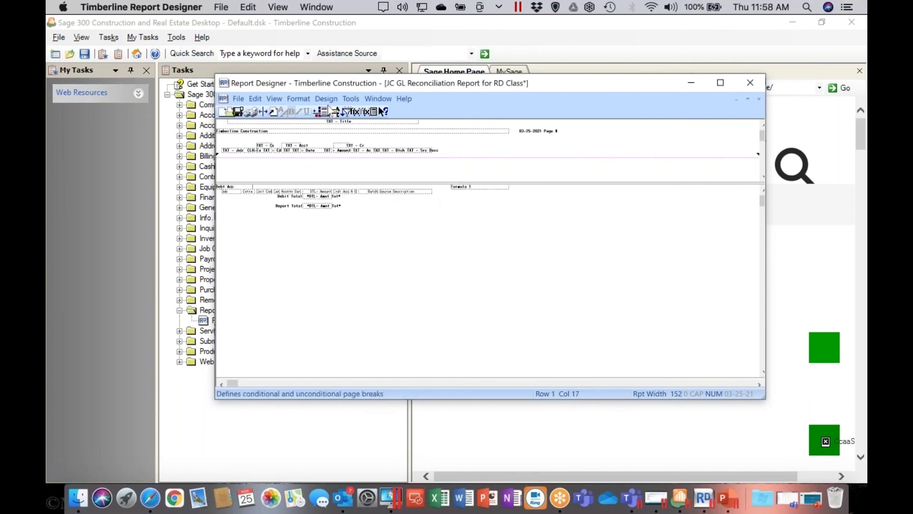
Step: Examine the design formulas and their definitions in the JC GL Reconciliation design, then close the formula list
{"action": "left_click", "coordinate": [346, 100]}
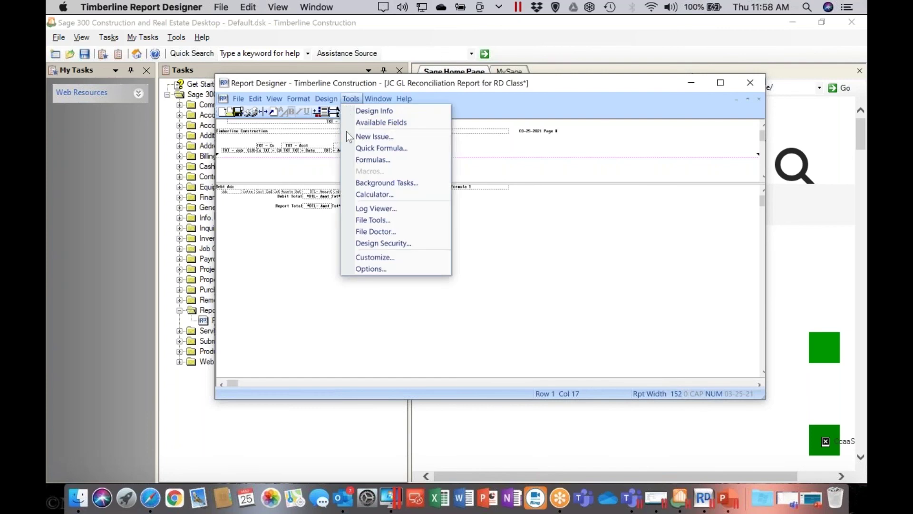
{"action": "left_click", "coordinate": [350, 160]}
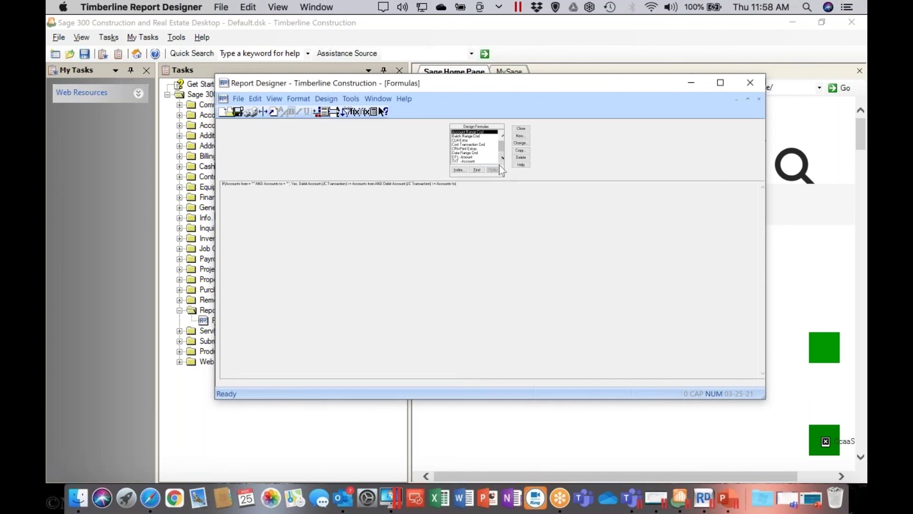
{"action": "left_click", "coordinate": [501, 158]}
{"action": "left_click", "coordinate": [502, 159]}
{"action": "left_click", "coordinate": [501, 158]}
{"action": "left_click", "coordinate": [501, 158]}
{"action": "left_click", "coordinate": [501, 158]}
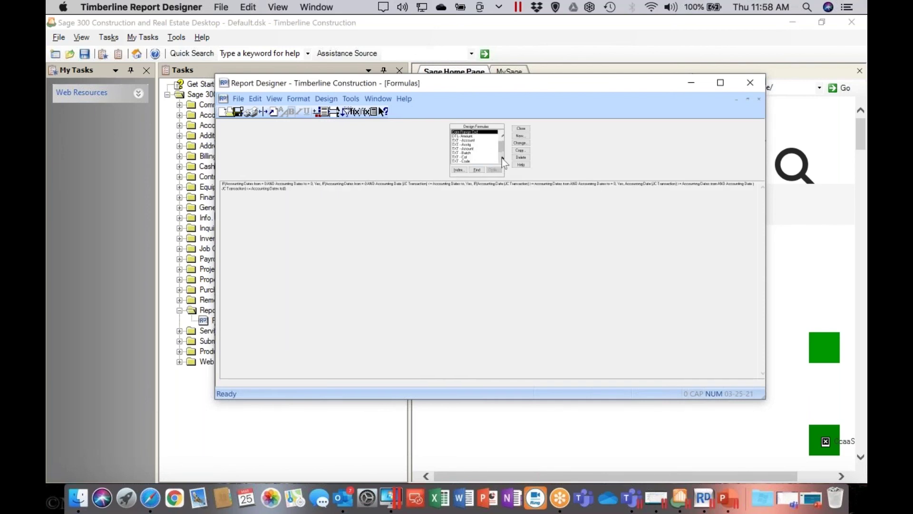
{"action": "left_click", "coordinate": [501, 159]}
{"action": "left_click", "coordinate": [501, 158]}
{"action": "left_click", "coordinate": [501, 158]}
{"action": "left_click", "coordinate": [501, 158]}
{"action": "left_click", "coordinate": [501, 158]}
{"action": "left_click", "coordinate": [502, 158]}
{"action": "left_click", "coordinate": [502, 158]}
{"action": "left_click", "coordinate": [501, 140]}
{"action": "left_click", "coordinate": [502, 141]}
{"action": "left_click", "coordinate": [501, 141]}
{"action": "left_click", "coordinate": [501, 140]}
{"action": "left_click", "coordinate": [501, 140]}
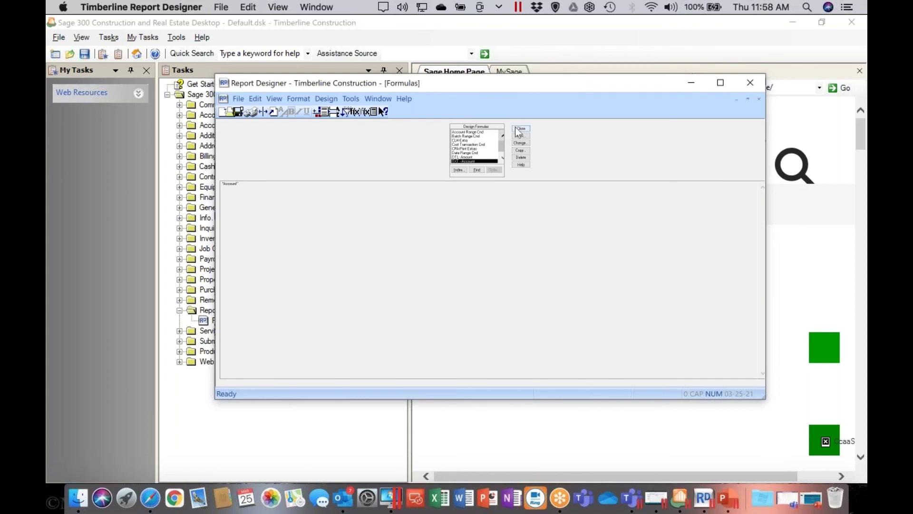
{"action": "left_click", "coordinate": [519, 128]}
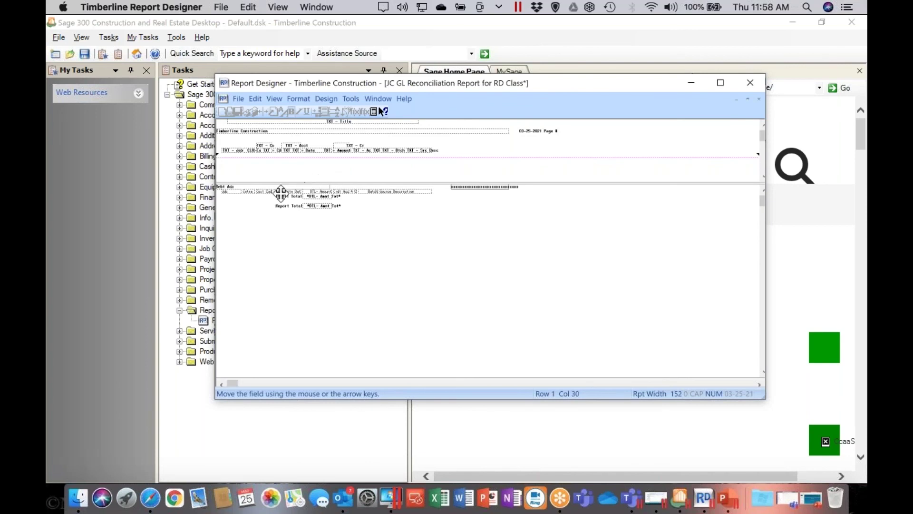
Step: Move the Formula 1 field back to column 15 of row 1 and open its quick formula
{"action": "left_click", "coordinate": [272, 190]}
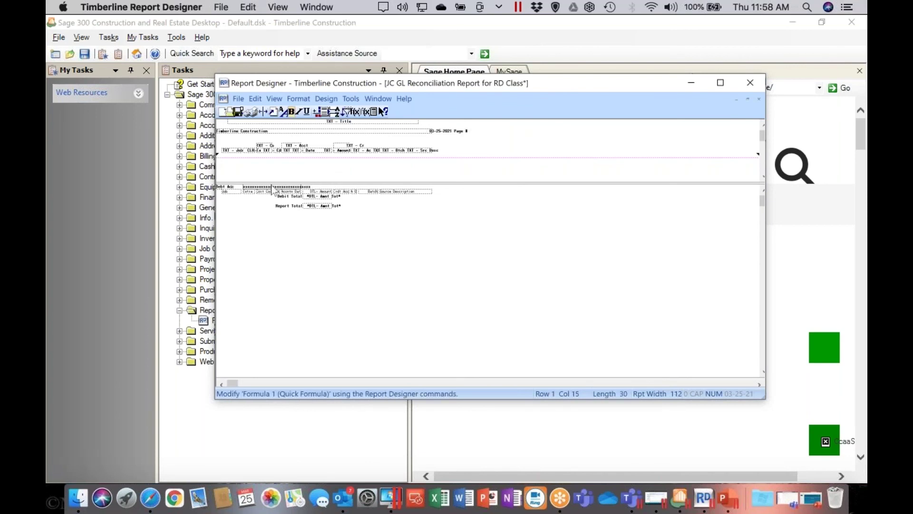
{"action": "left_click", "coordinate": [356, 100]}
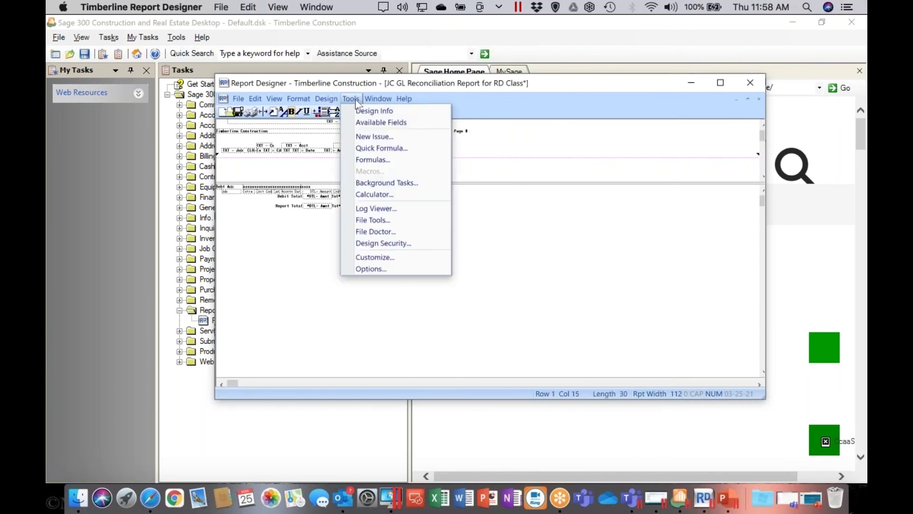
{"action": "left_click", "coordinate": [362, 147]}
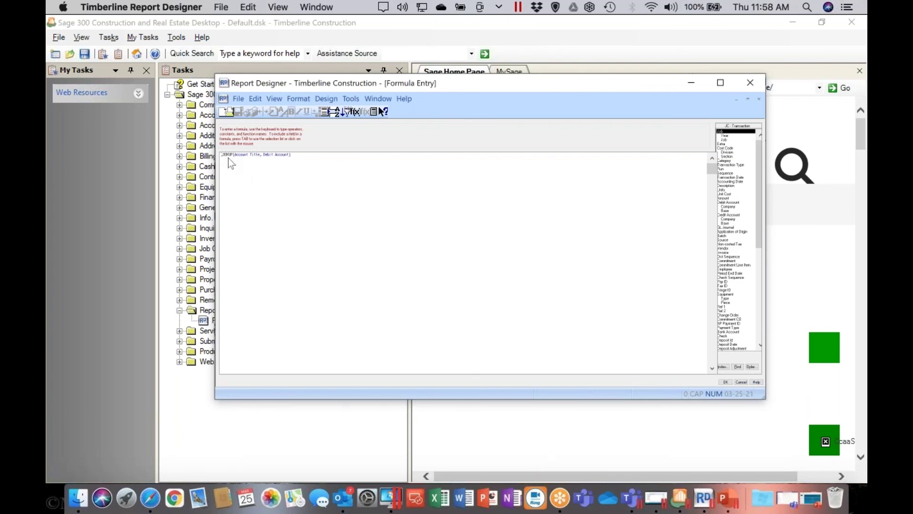
Step: Examine the LOOKUP formula's Account Title field in the GL - Account field list and its Debit Account argument, then cancel the formula entry
{"action": "double_click", "coordinate": [231, 156]}
{"action": "left_click", "coordinate": [241, 155]}
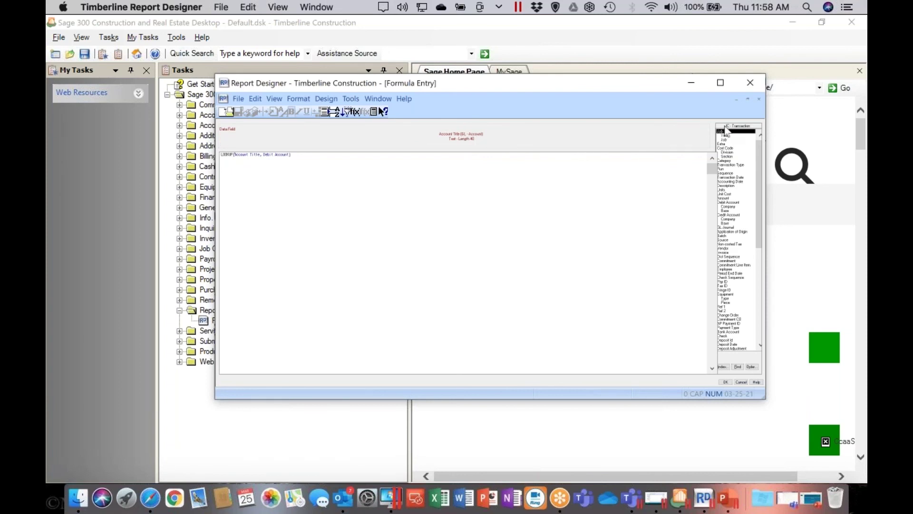
{"action": "left_click", "coordinate": [726, 126]}
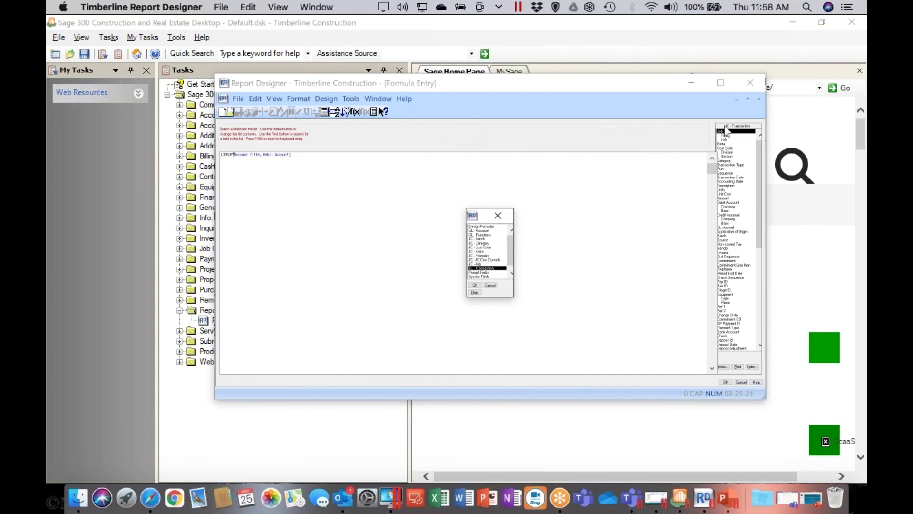
{"action": "left_click", "coordinate": [481, 230]}
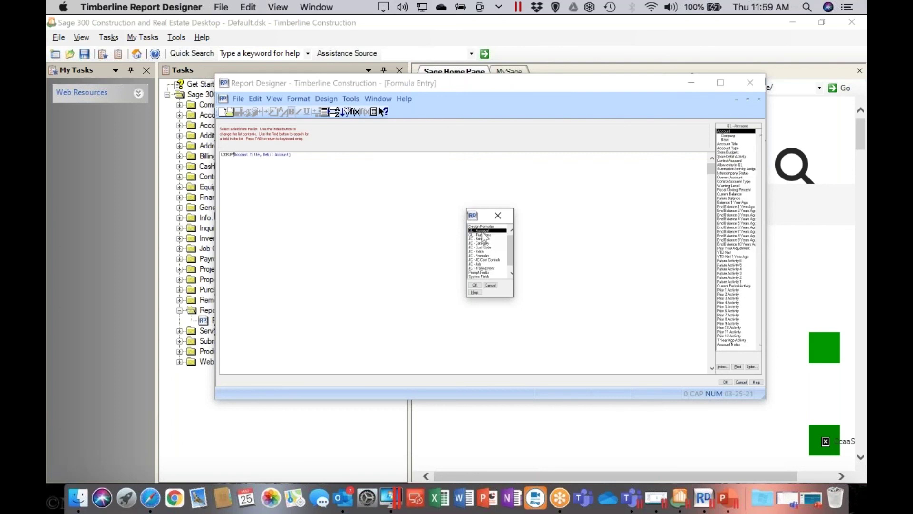
{"action": "left_click", "coordinate": [475, 285]}
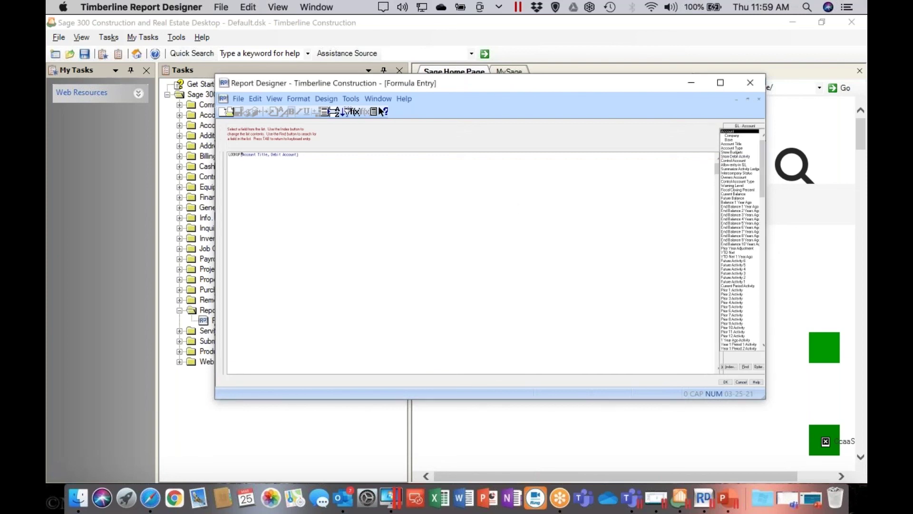
{"action": "left_click", "coordinate": [737, 144]}
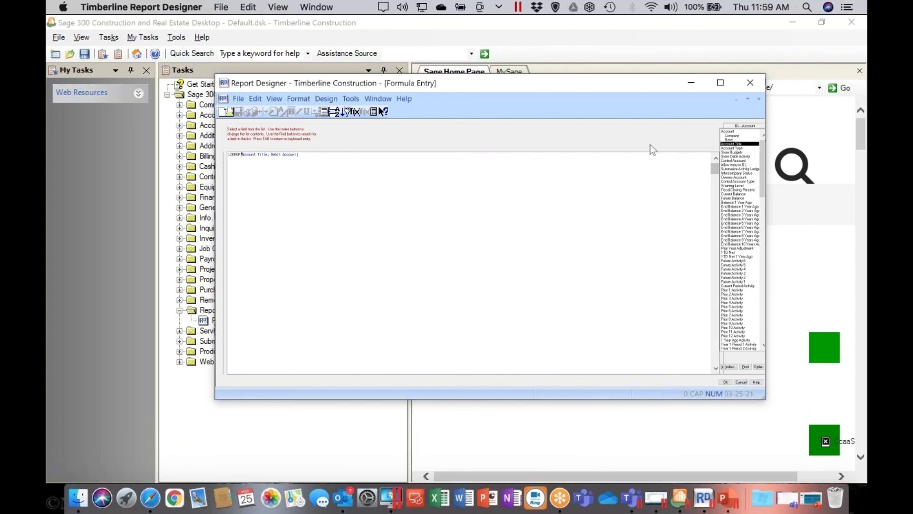
{"action": "left_click", "coordinate": [285, 156]}
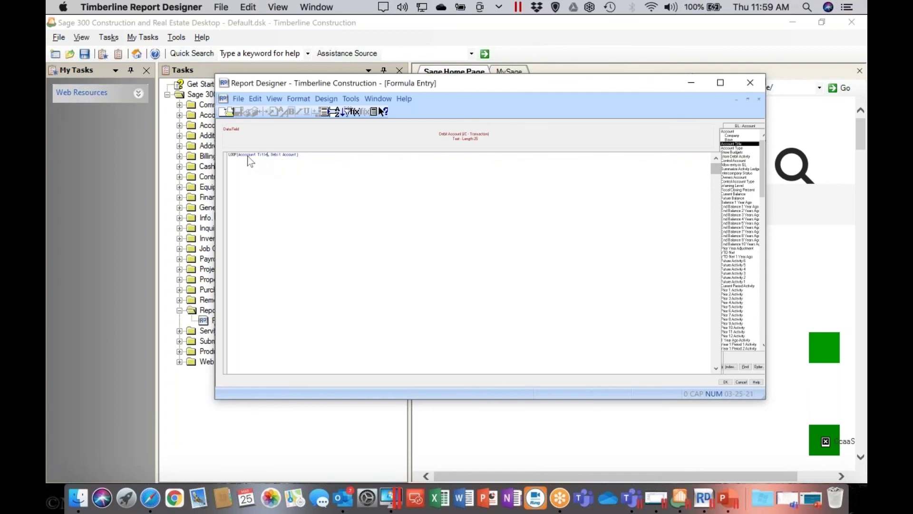
{"action": "left_click", "coordinate": [742, 382]}
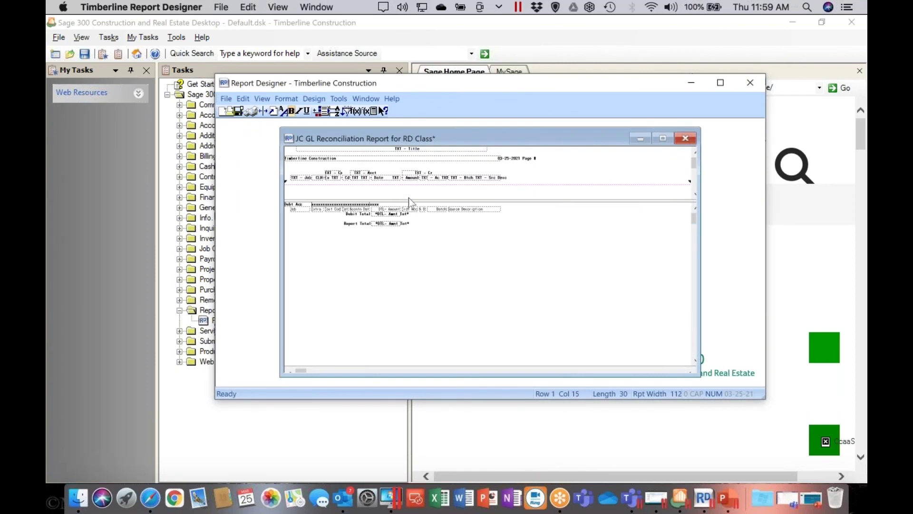
Step: Insert the GL - Account field Account Title at column 75 of row 1, with Debit Account as its source field
{"action": "left_click", "coordinate": [430, 210]}
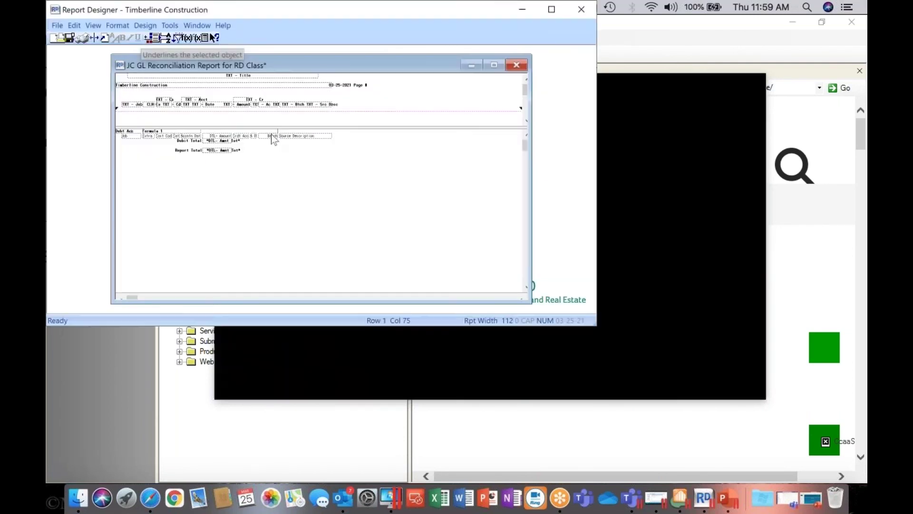
{"action": "left_click", "coordinate": [273, 112]}
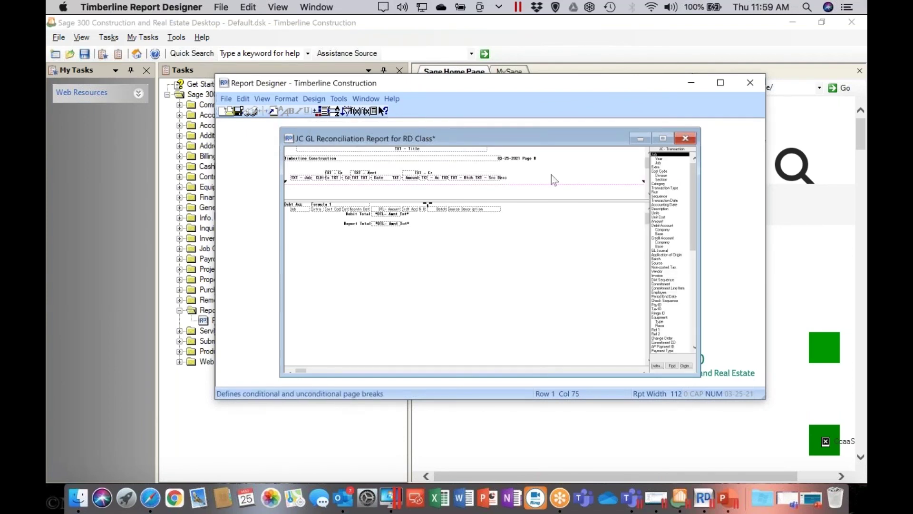
{"action": "left_click", "coordinate": [682, 149]}
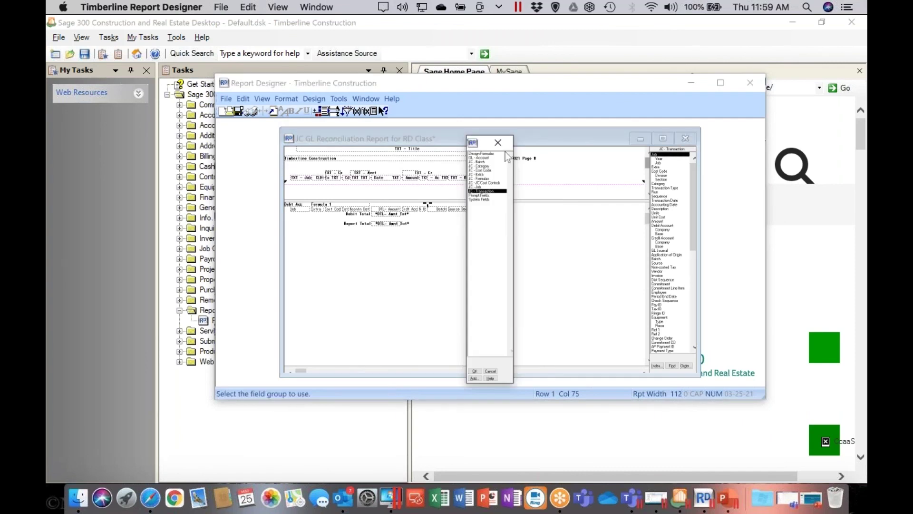
{"action": "double_click", "coordinate": [480, 157]}
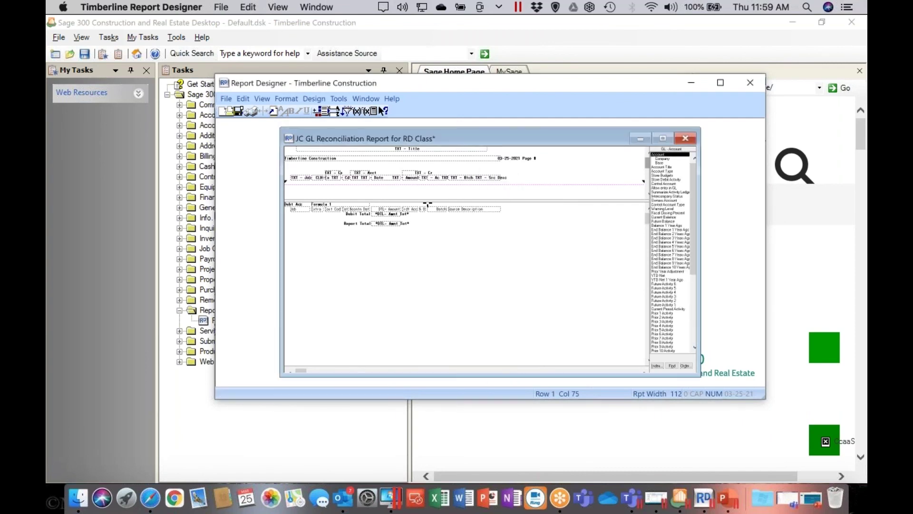
{"action": "left_click", "coordinate": [663, 168]}
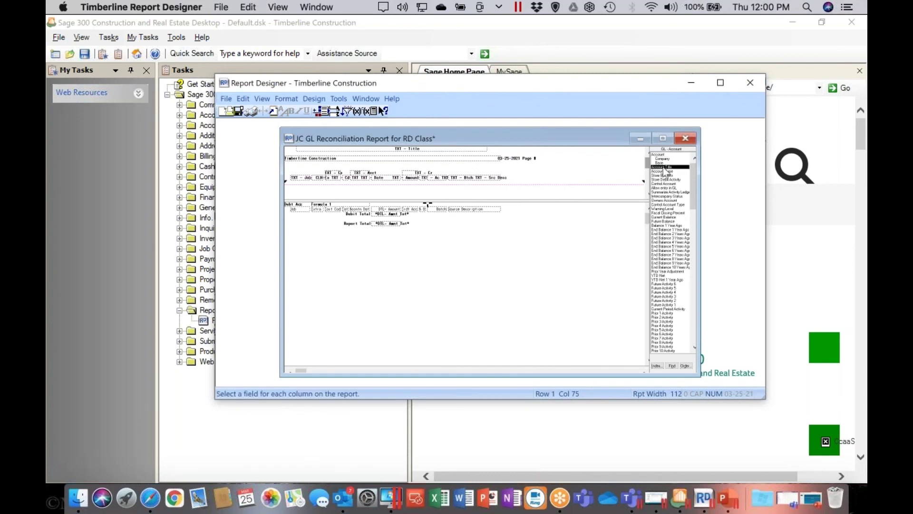
{"action": "double_click", "coordinate": [665, 169]}
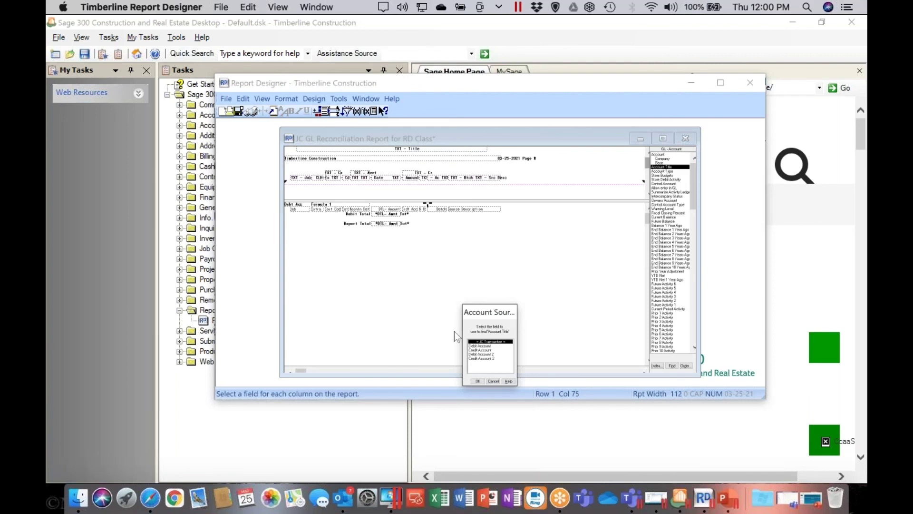
{"action": "left_click", "coordinate": [478, 346]}
{"action": "left_click", "coordinate": [476, 381]}
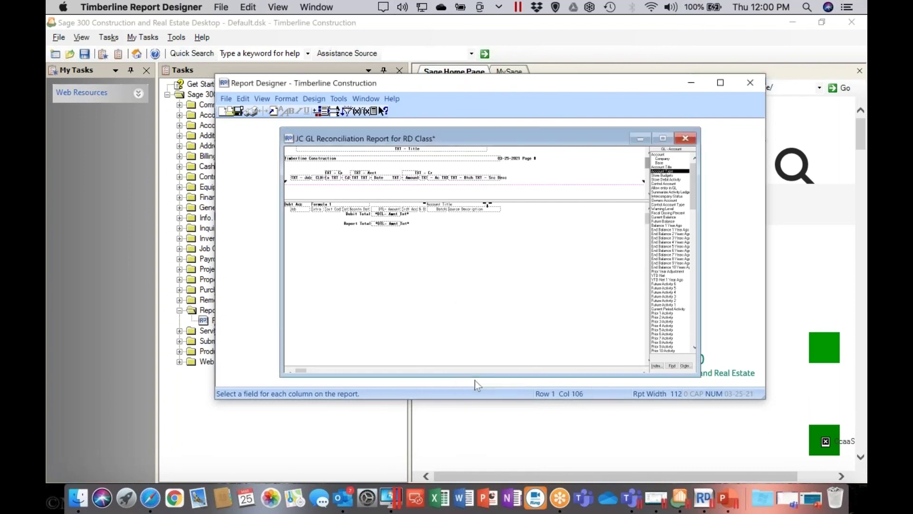
Step: Clear the Account Title field from column 75 of row 1
{"action": "left_click", "coordinate": [442, 206]}
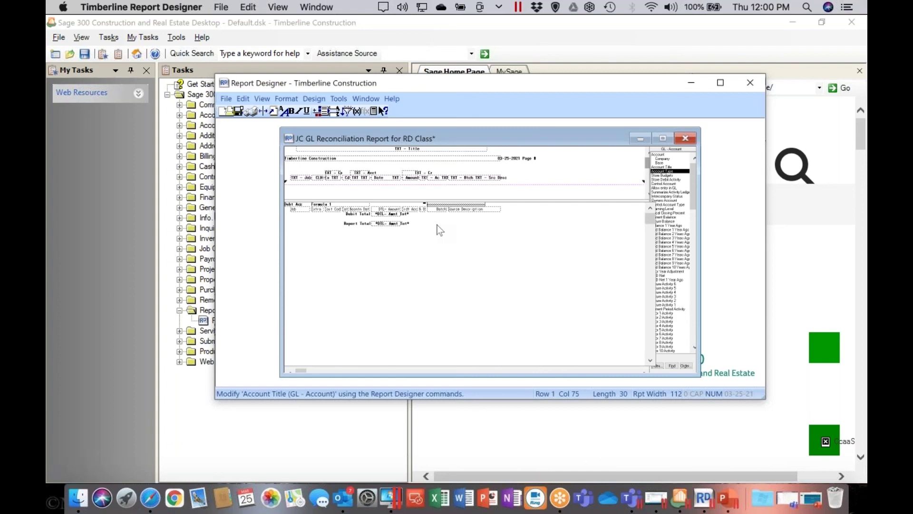
{"action": "key", "text": "Left"}
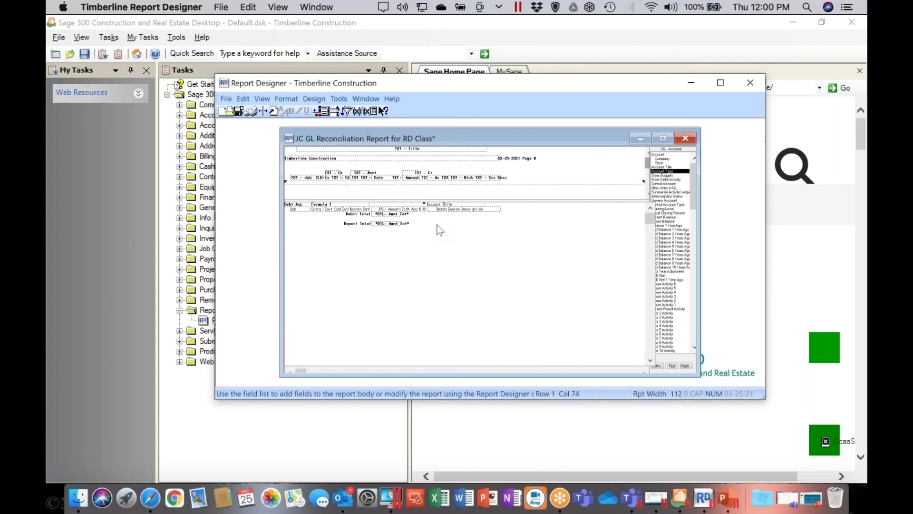
{"action": "left_click", "coordinate": [447, 204]}
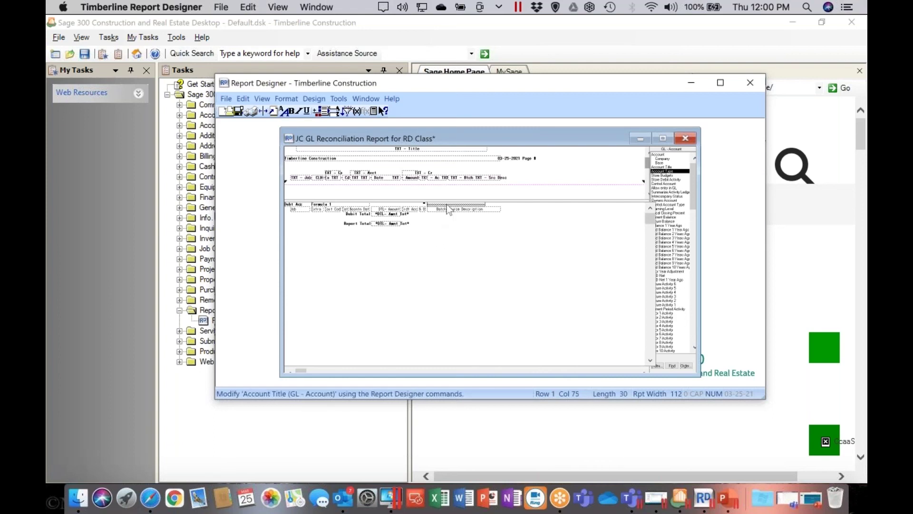
{"action": "left_click", "coordinate": [243, 98]}
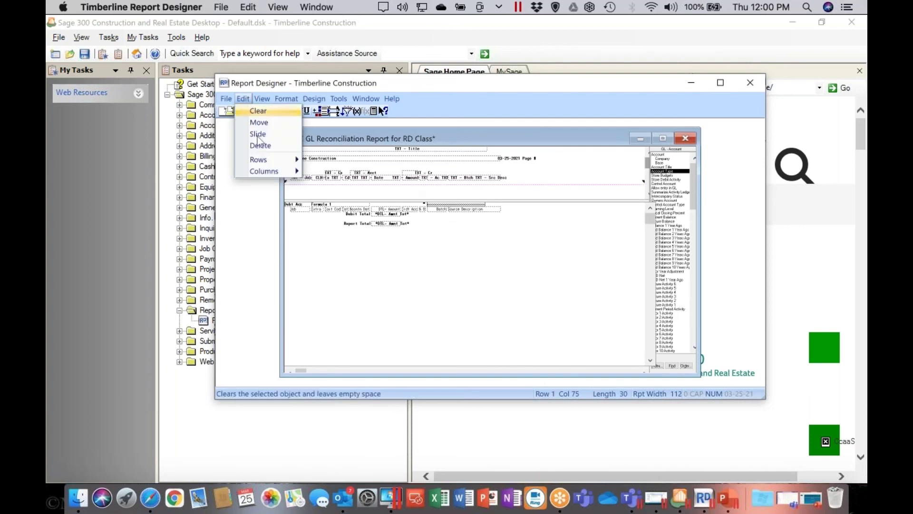
{"action": "left_click", "coordinate": [258, 111]}
{"action": "left_click", "coordinate": [452, 282]}
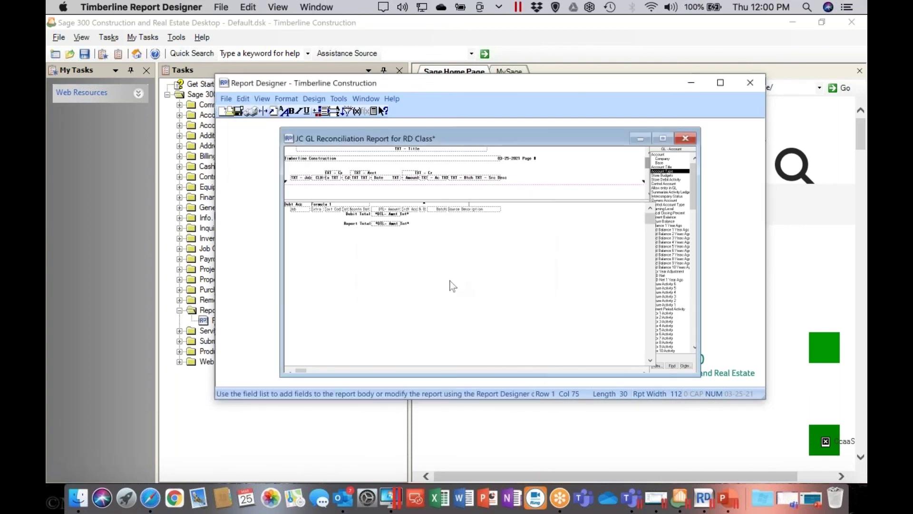
{"action": "left_click", "coordinate": [344, 267]}
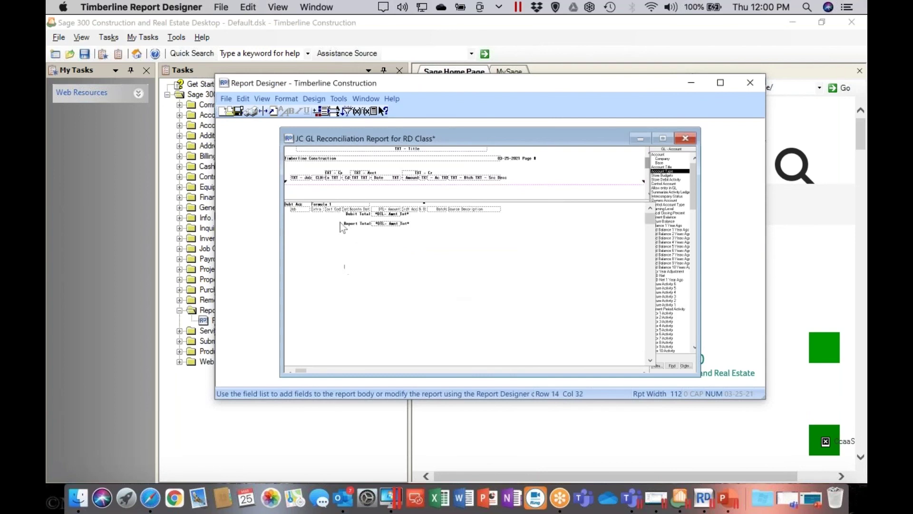
Step: Preview the report from the current JC Transaction file for accounting dates 3-1-2013 through 3-31-2013
{"action": "left_click", "coordinate": [336, 205]}
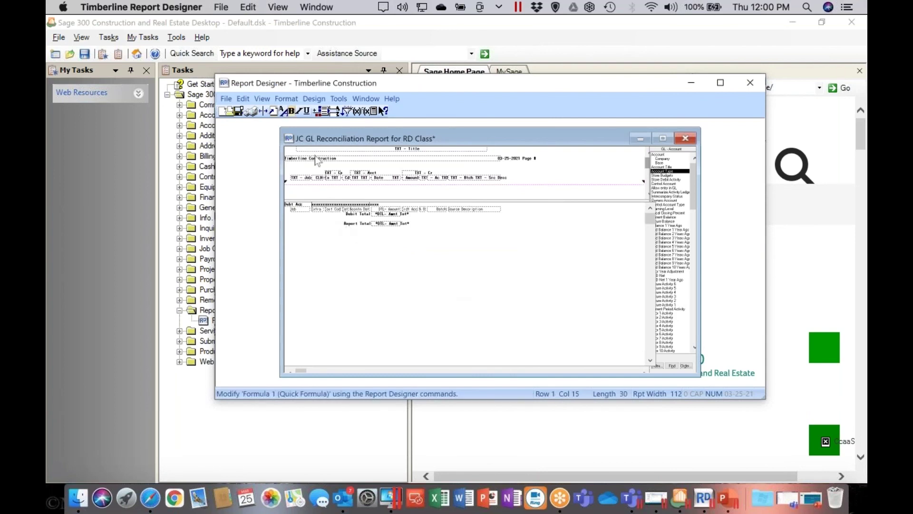
{"action": "left_click", "coordinate": [244, 113]}
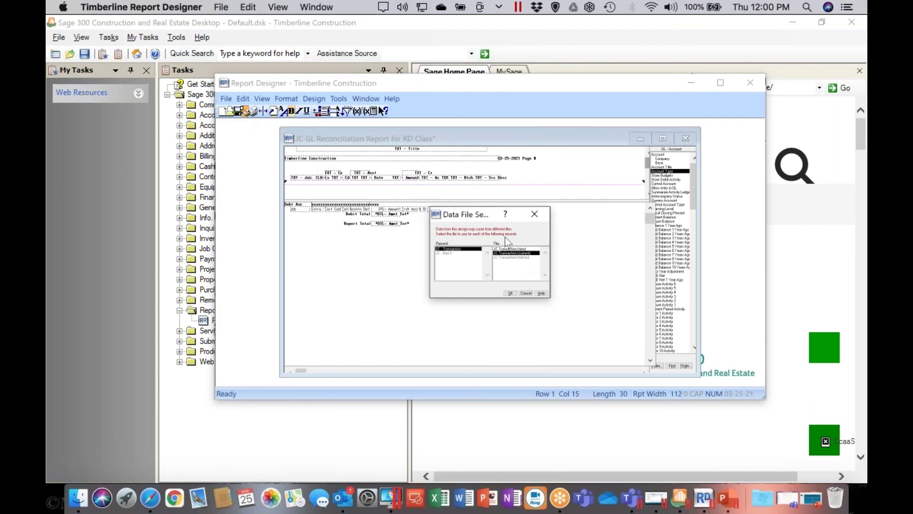
{"action": "left_click", "coordinate": [510, 293]}
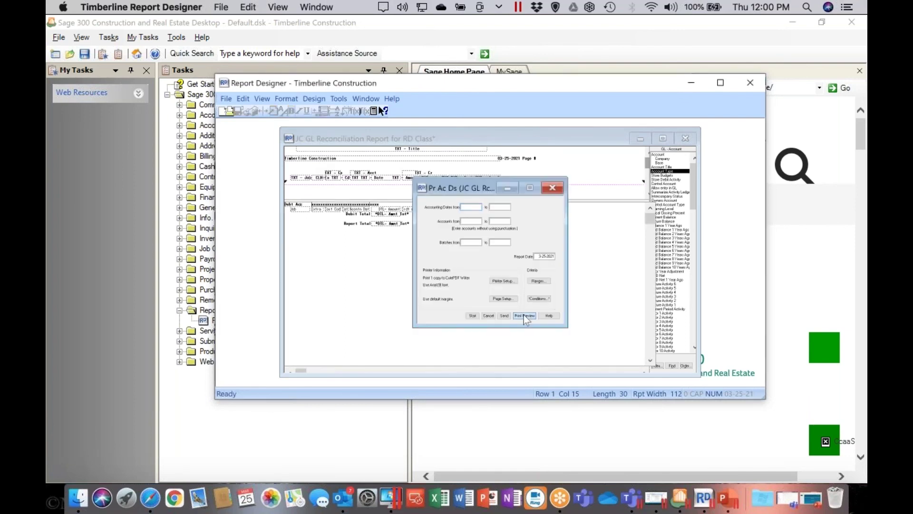
{"action": "left_click", "coordinate": [471, 207]}
{"action": "type", "text": "3-1-2013"}
{"action": "type", "text": "033113"}
{"action": "key", "text": "Tab"}
{"action": "left_click", "coordinate": [519, 315]}
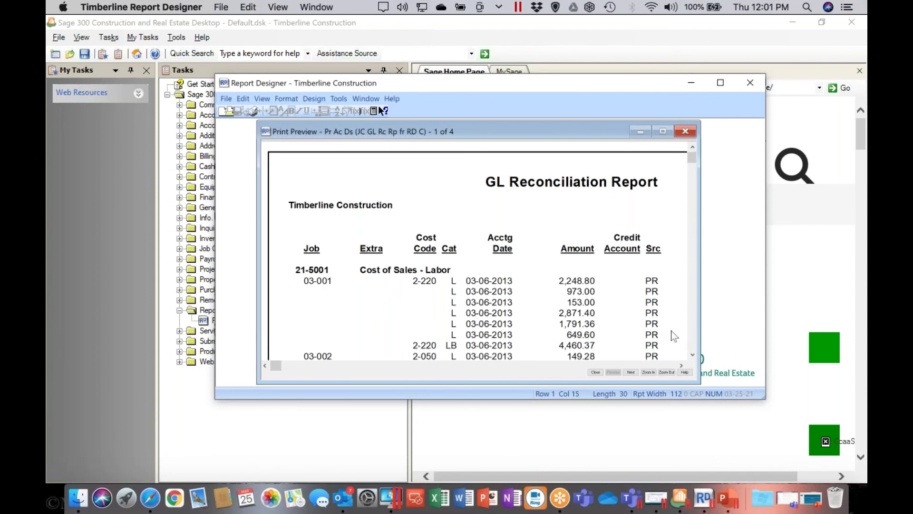
Step: Examine the transaction lines of the first debit account down to the end of the first preview page
{"action": "left_click", "coordinate": [692, 355]}
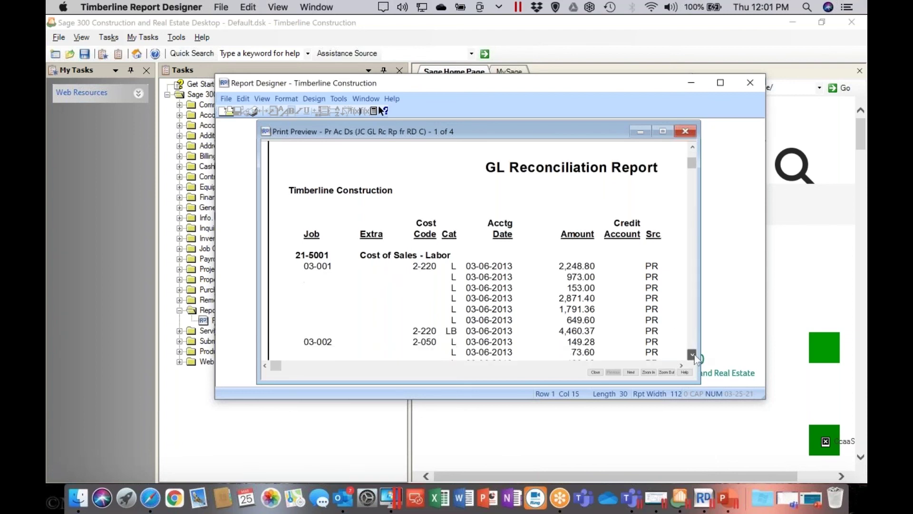
{"action": "left_click", "coordinate": [694, 355]}
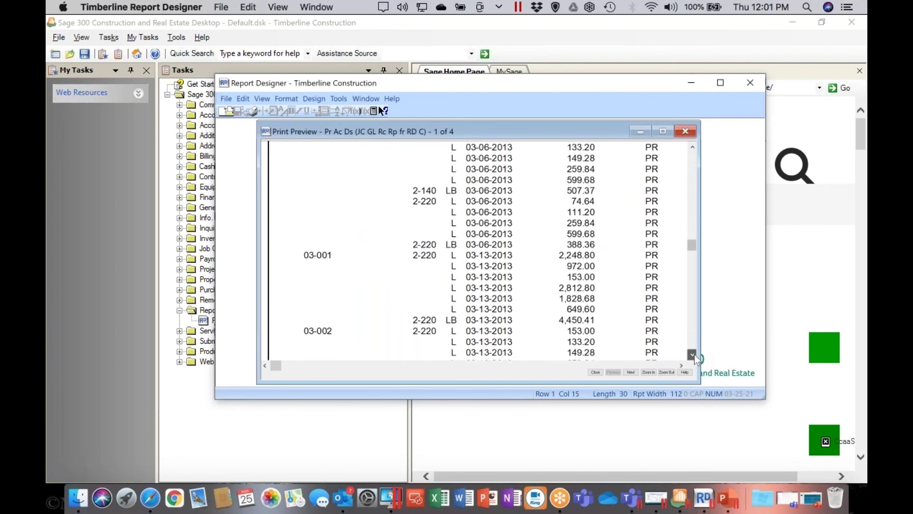
{"action": "left_click", "coordinate": [692, 355]}
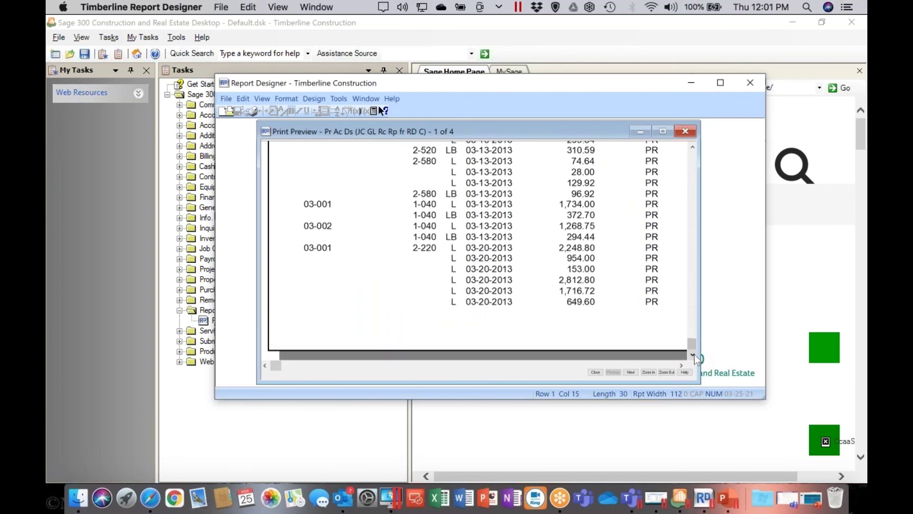
Step: Examine the remaining columns, report heading and account title on the first preview page, and close the preview and its print settings
{"action": "left_click", "coordinate": [630, 369]}
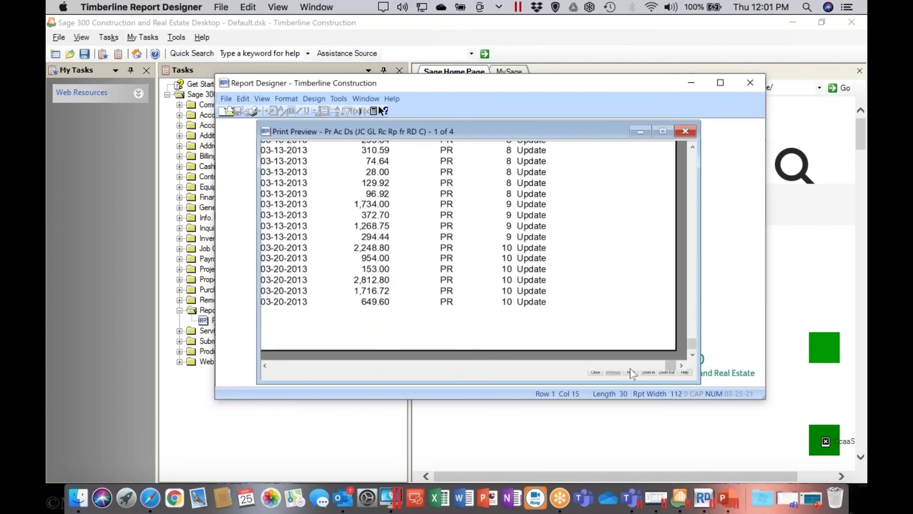
{"action": "left_click", "coordinate": [629, 369]}
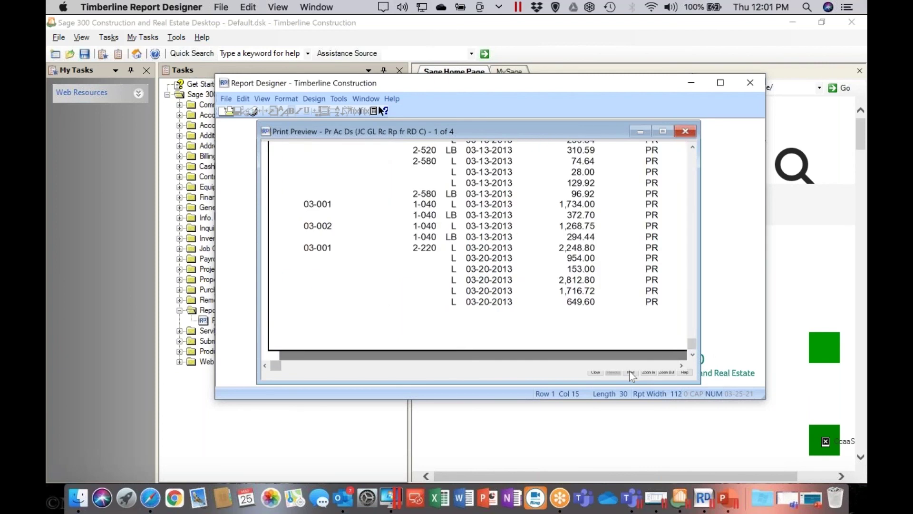
{"action": "left_click", "coordinate": [629, 369]}
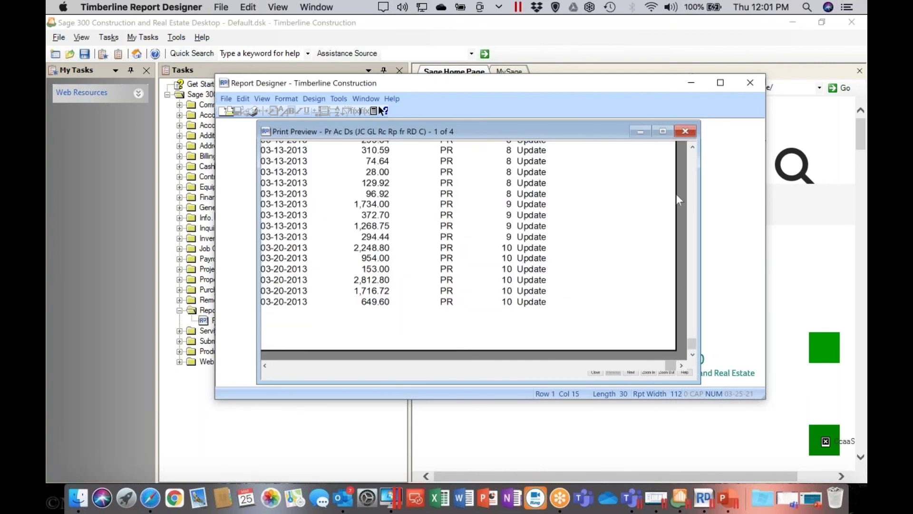
{"action": "scroll", "coordinate": [687, 167], "scroll_direction": "up", "scroll_amount": 15}
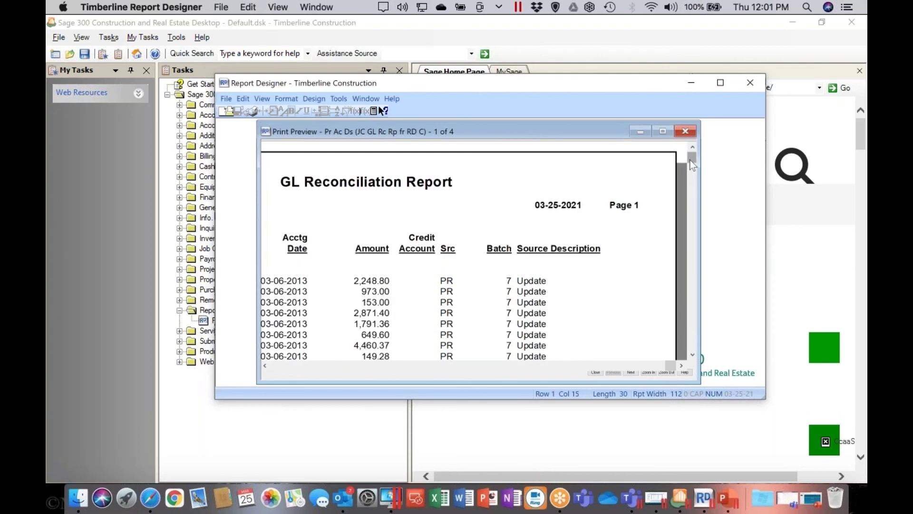
{"action": "left_click", "coordinate": [322, 366]}
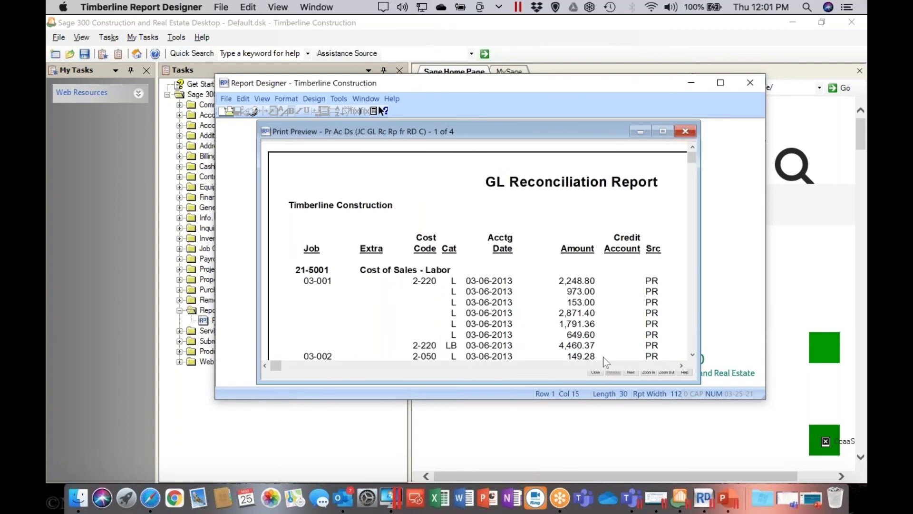
{"action": "left_click", "coordinate": [597, 373]}
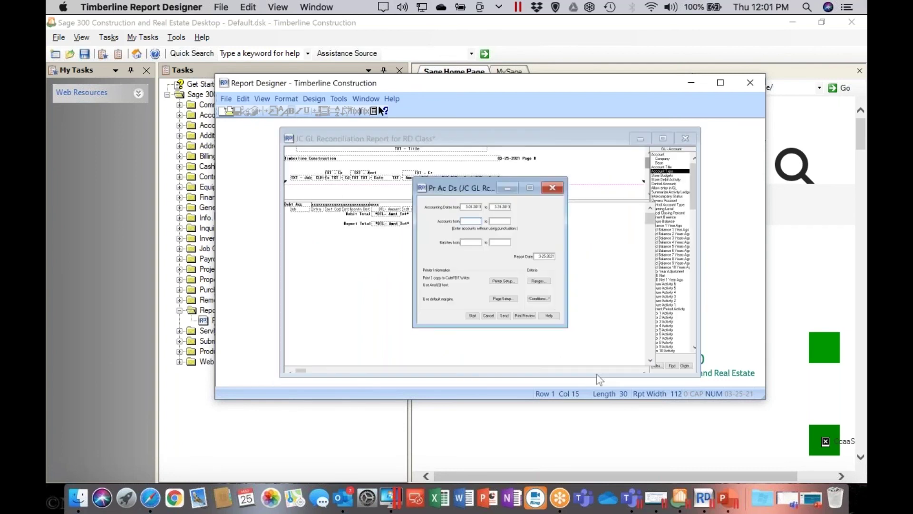
{"action": "left_click", "coordinate": [488, 315]}
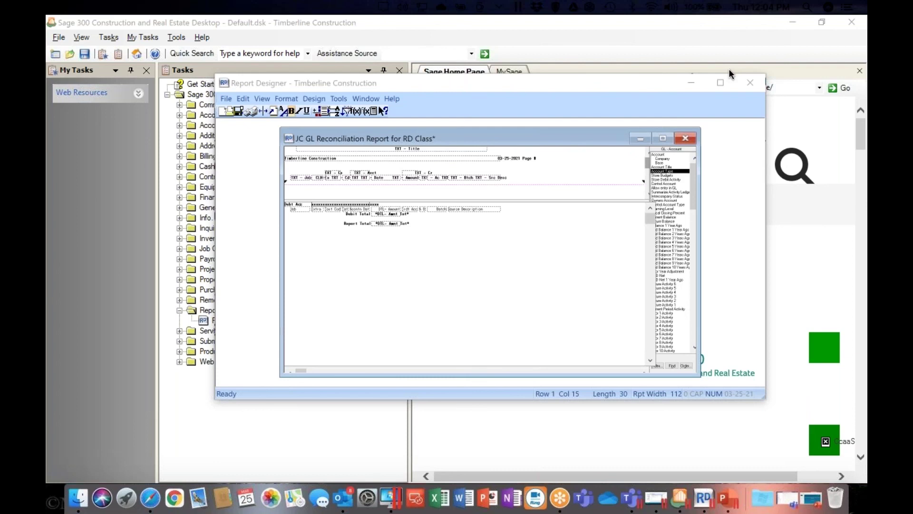
{"action": "left_click", "coordinate": [727, 498]}
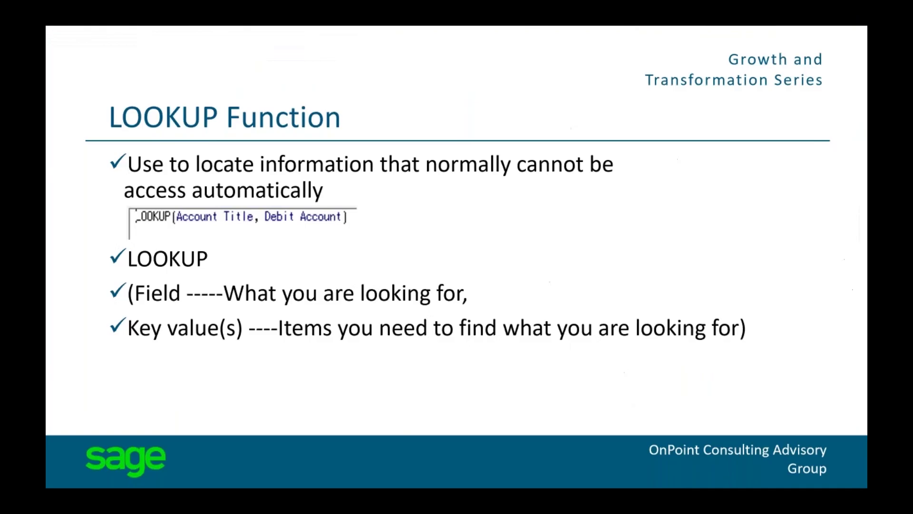
{"action": "left_click", "coordinate": [562, 392]}
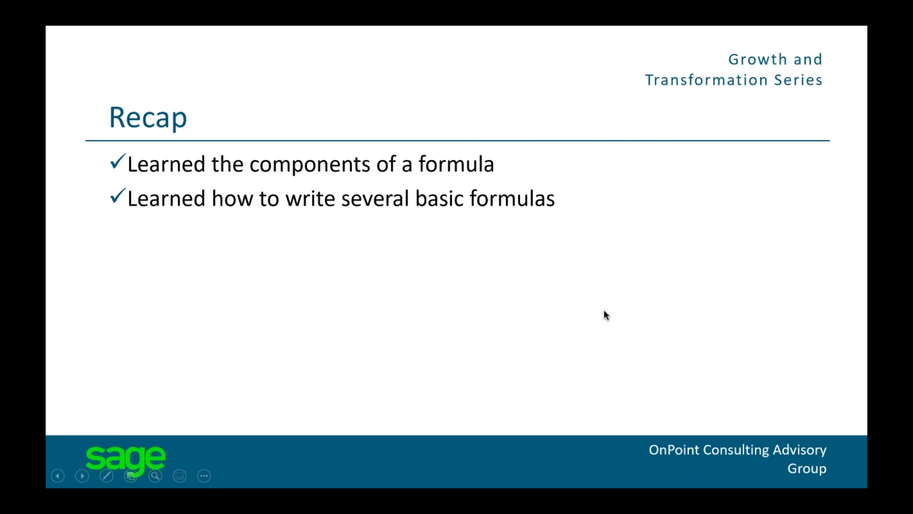
{"action": "left_click", "coordinate": [623, 364]}
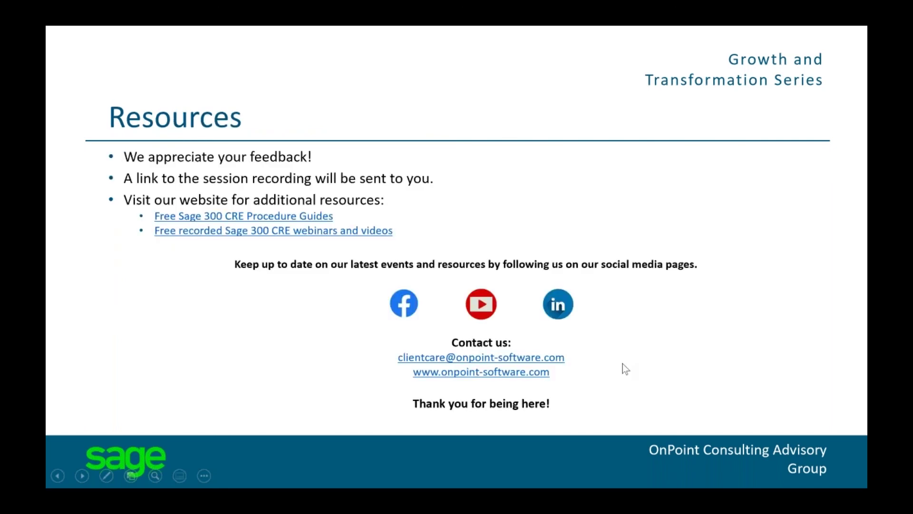